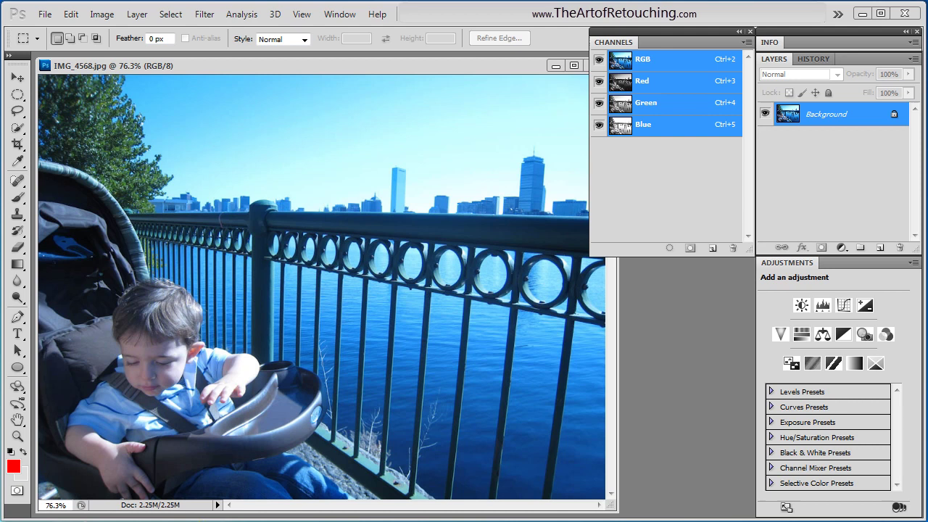
Step: Preview the Red, Green and Blue channels individually, then return to the RGB composite
{"action": "left_click", "coordinate": [747, 42]}
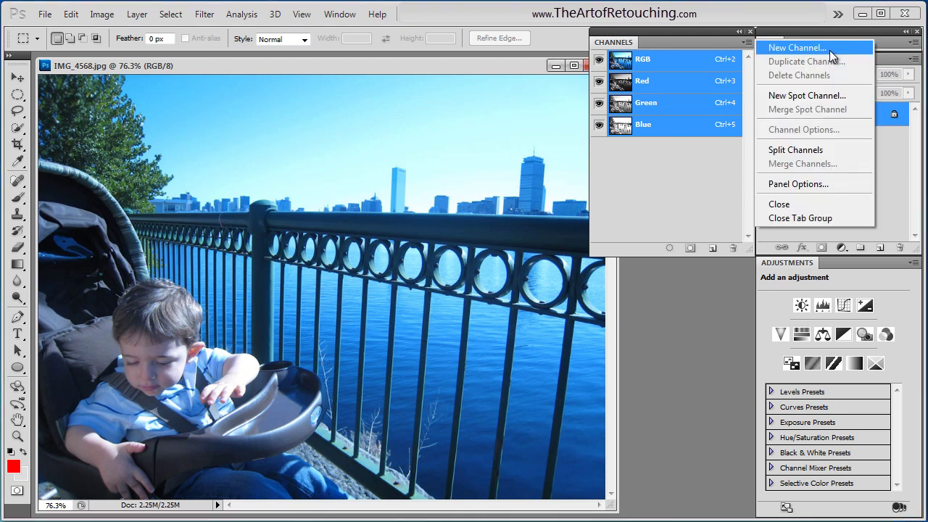
{"action": "left_click", "coordinate": [682, 74]}
{"action": "left_click", "coordinate": [675, 89]}
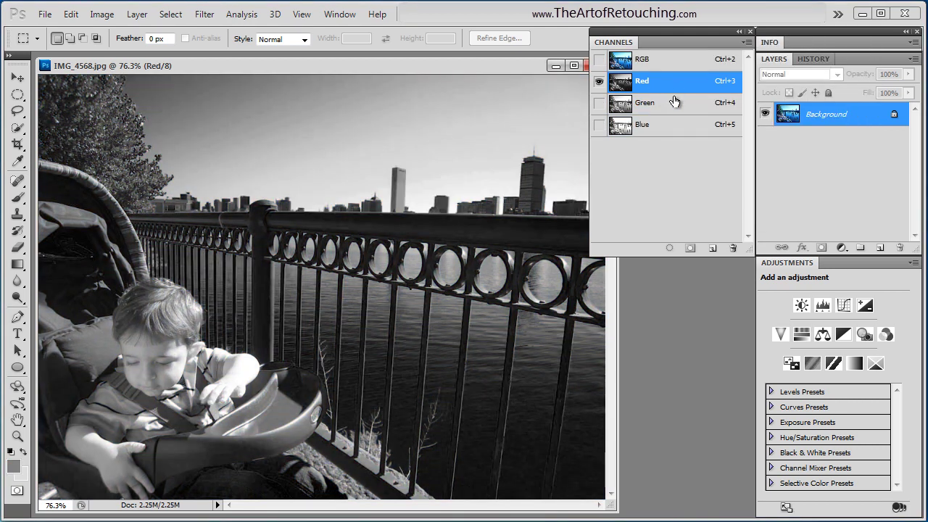
{"action": "left_click", "coordinate": [669, 107]}
{"action": "left_click", "coordinate": [666, 122]}
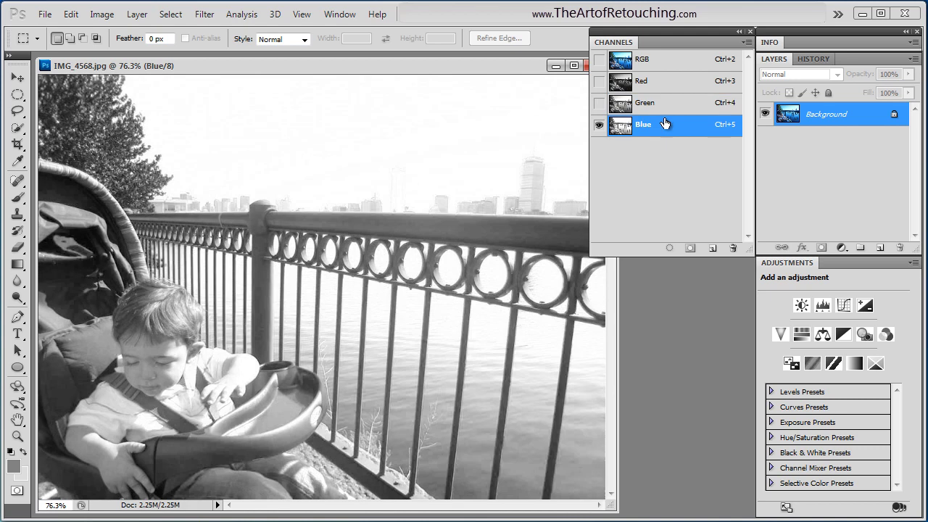
{"action": "left_click", "coordinate": [675, 61]}
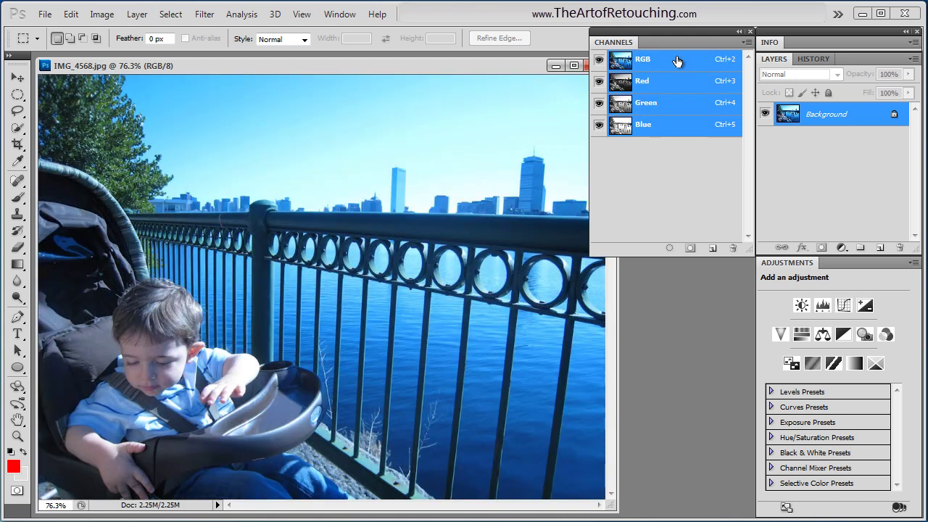
Step: Create a new empty alpha channel named Alpha 1 from the Channels panel menu
{"action": "left_click", "coordinate": [747, 42]}
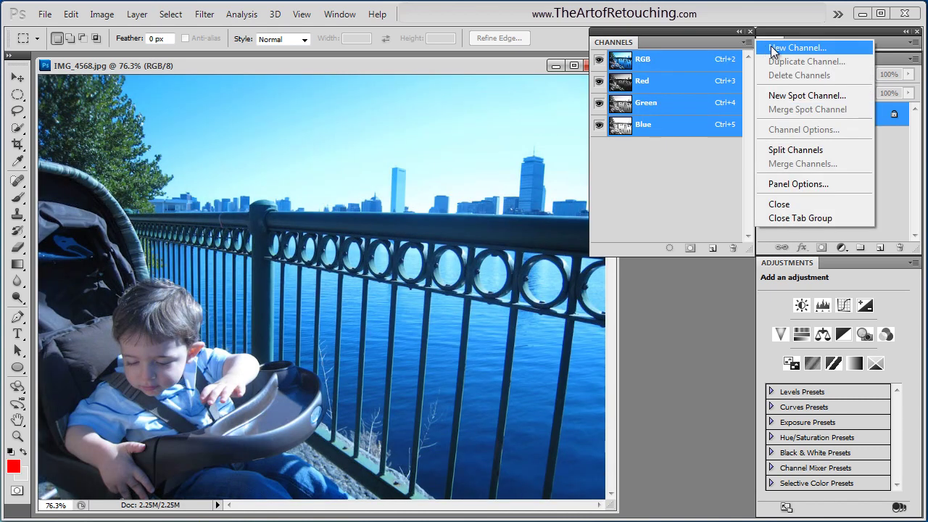
{"action": "left_click", "coordinate": [772, 47]}
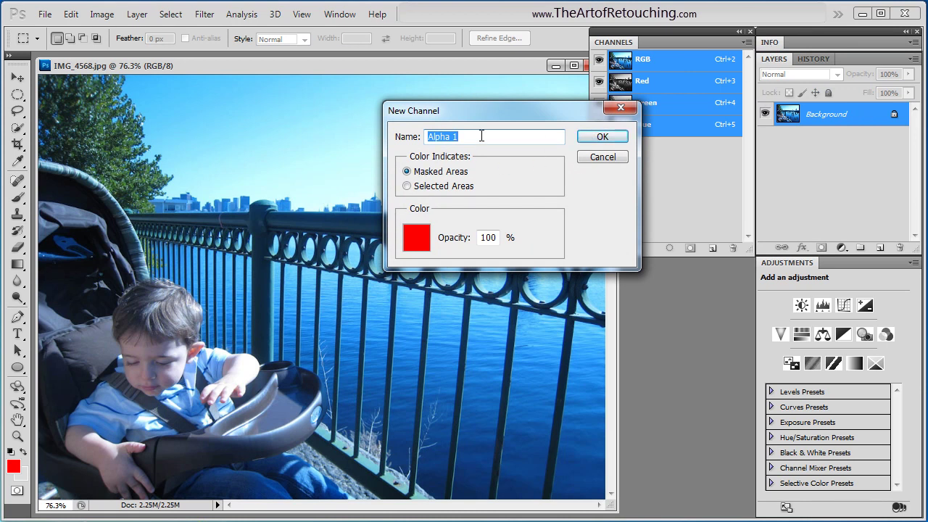
{"action": "left_click", "coordinate": [601, 139]}
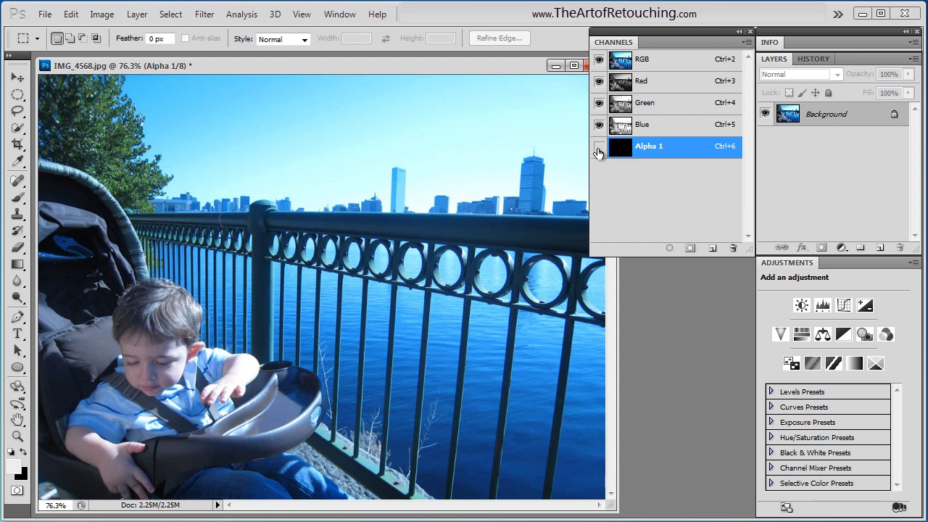
Step: Toggle Alpha 1's visibility, activate Green and Blue, then show Alpha 1 as a red overlay
{"action": "left_click", "coordinate": [598, 152]}
{"action": "key", "text": "x"}
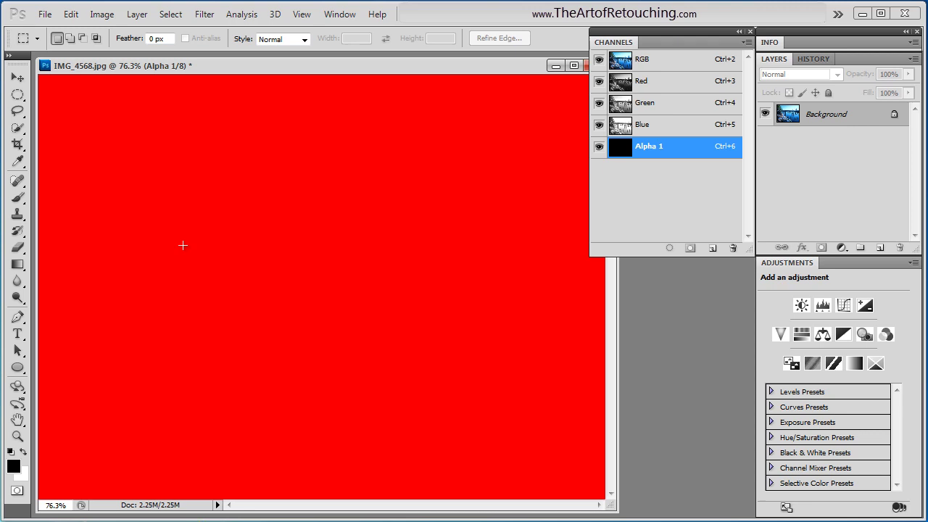
{"action": "left_click", "coordinate": [599, 146]}
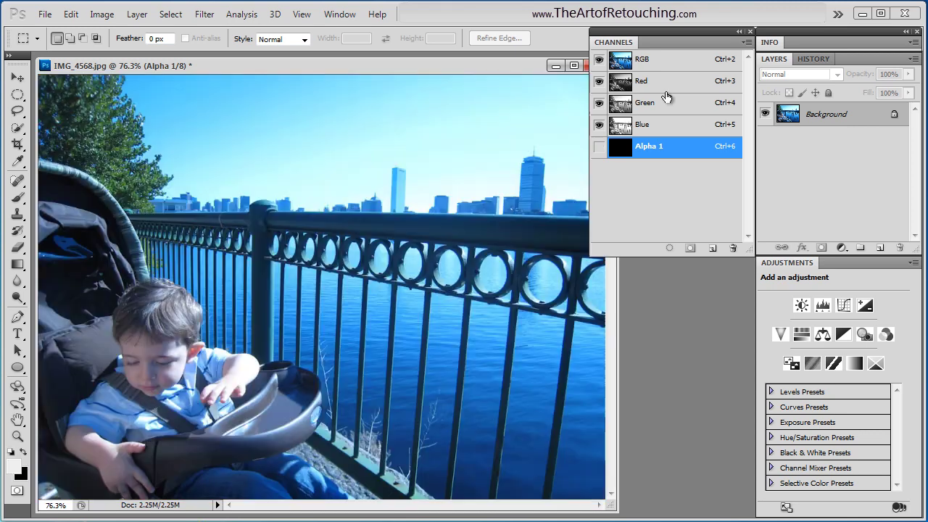
{"action": "left_click", "coordinate": [664, 102]}
{"action": "left_click", "coordinate": [654, 129]}
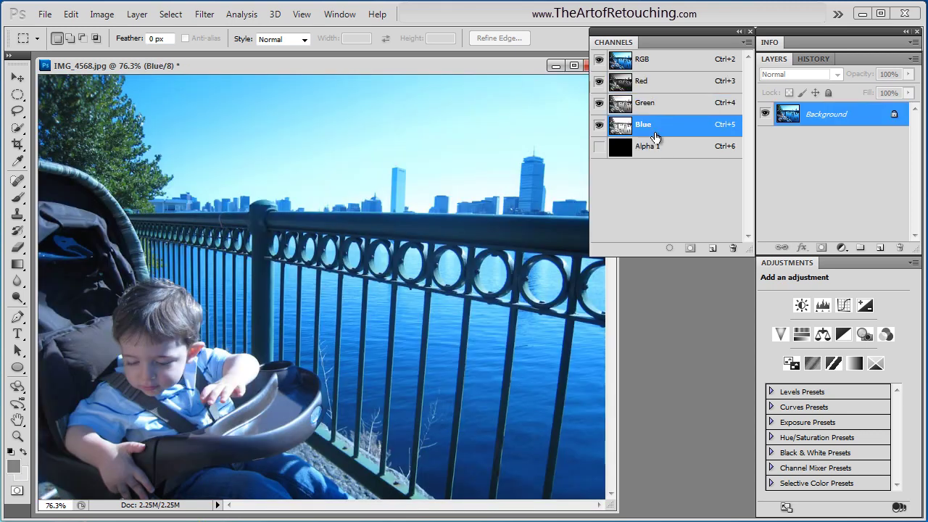
{"action": "left_click", "coordinate": [600, 147]}
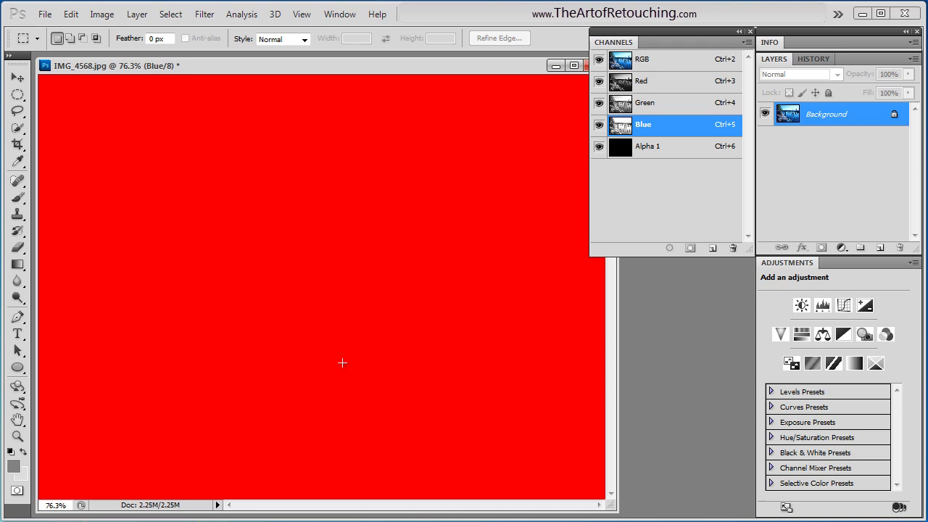
Step: With the Brush and white, paint a first stroke into Alpha 1, then undo it
{"action": "key", "text": "b"}
{"action": "left_click", "coordinate": [671, 154]}
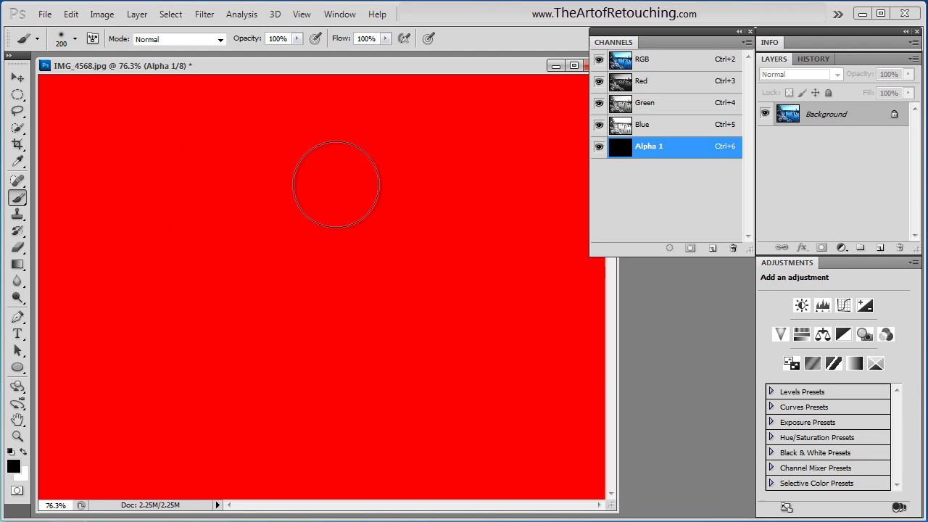
{"action": "left_click", "coordinate": [23, 451]}
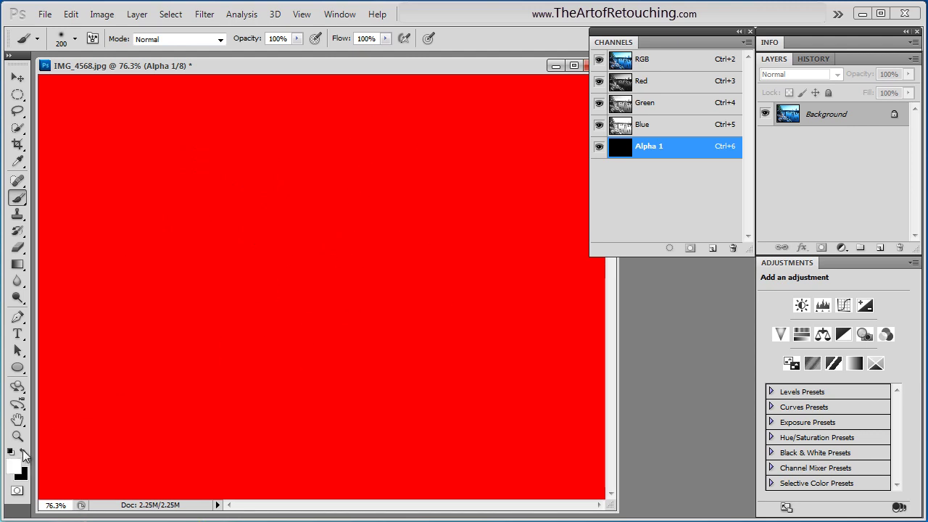
{"action": "mouse_move", "coordinate": [290, 156]}
{"action": "left_mouse_down"}
{"action": "mouse_move", "coordinate": [156, 185]}
{"action": "mouse_move", "coordinate": [473, 417]}
{"action": "left_mouse_up"}
{"action": "key", "text": "ctrl+z"}
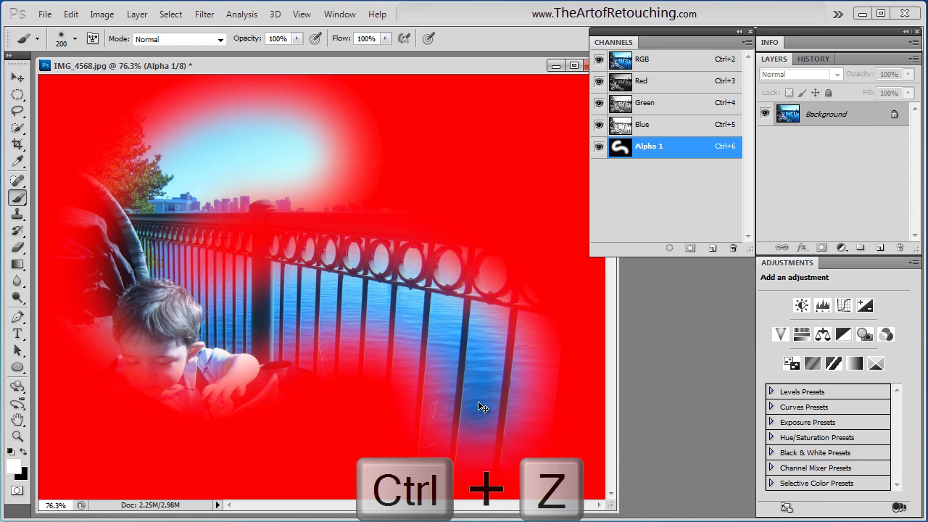
Step: Shrink the brush to 70 px, repaint a soft white hook from sky to water, and hide Alpha 1
{"action": "key", "text": "bracketleft"}
{"action": "key", "text": "bracketleft"}
{"action": "key", "text": "bracketleft"}
{"action": "key", "text": "bracketleft"}
{"action": "key", "text": "bracketleft"}
{"action": "key", "text": "bracketleft"}
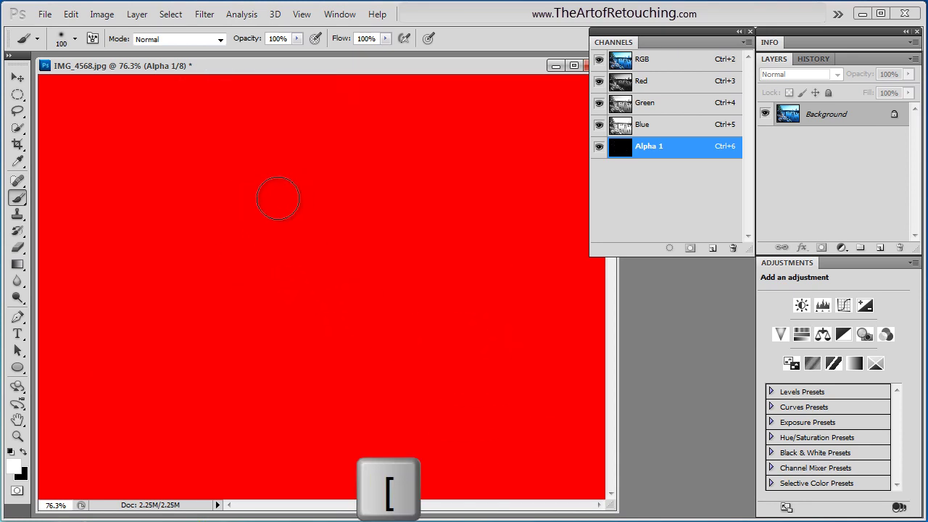
{"action": "key", "text": "bracketleft"}
{"action": "mouse_move", "coordinate": [299, 143]}
{"action": "left_mouse_down"}
{"action": "mouse_move", "coordinate": [172, 175]}
{"action": "mouse_move", "coordinate": [174, 295]}
{"action": "mouse_move", "coordinate": [406, 274]}
{"action": "mouse_move", "coordinate": [466, 364]}
{"action": "mouse_move", "coordinate": [439, 464]}
{"action": "left_mouse_up"}
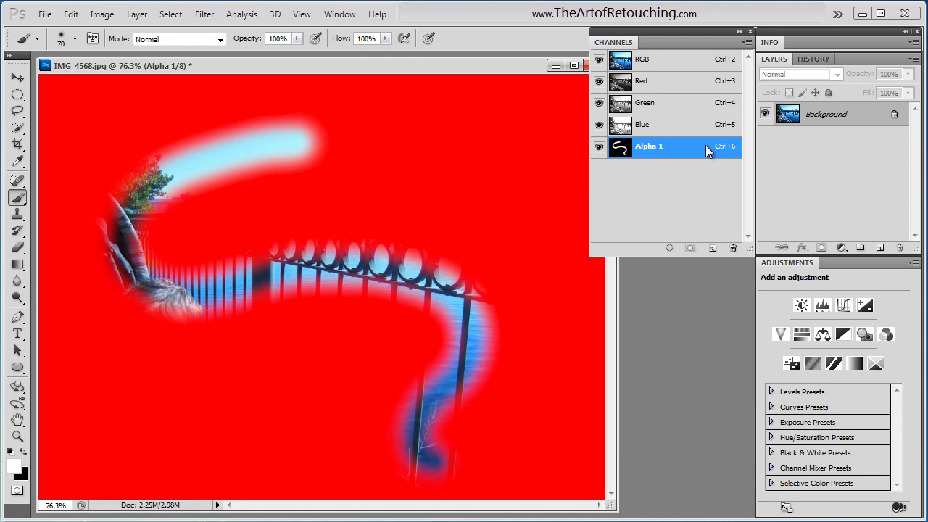
{"action": "left_click", "coordinate": [598, 147]}
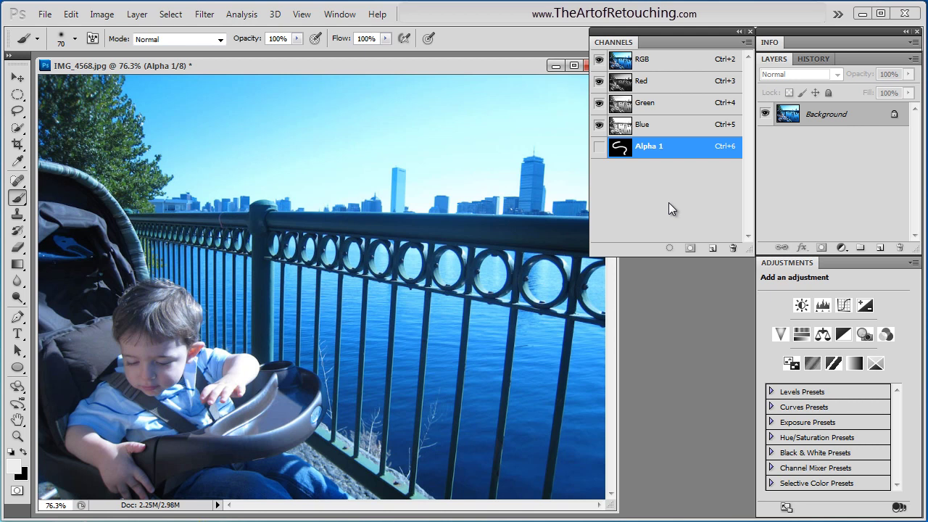
Step: Delete Alpha 1 and create a new channel named Child
{"action": "left_click_drag", "start_coordinate": [655, 147], "coordinate": [733, 248]}
{"action": "left_click", "coordinate": [746, 42]}
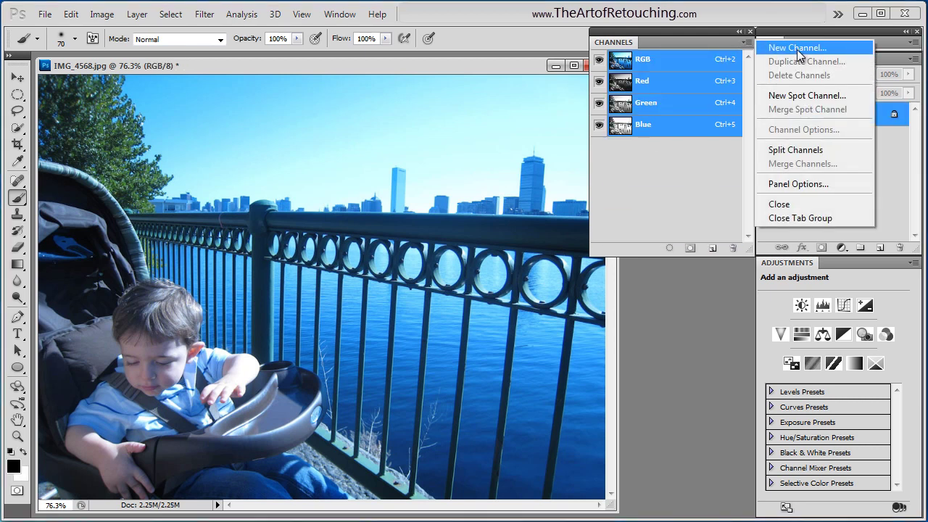
{"action": "left_click", "coordinate": [797, 49]}
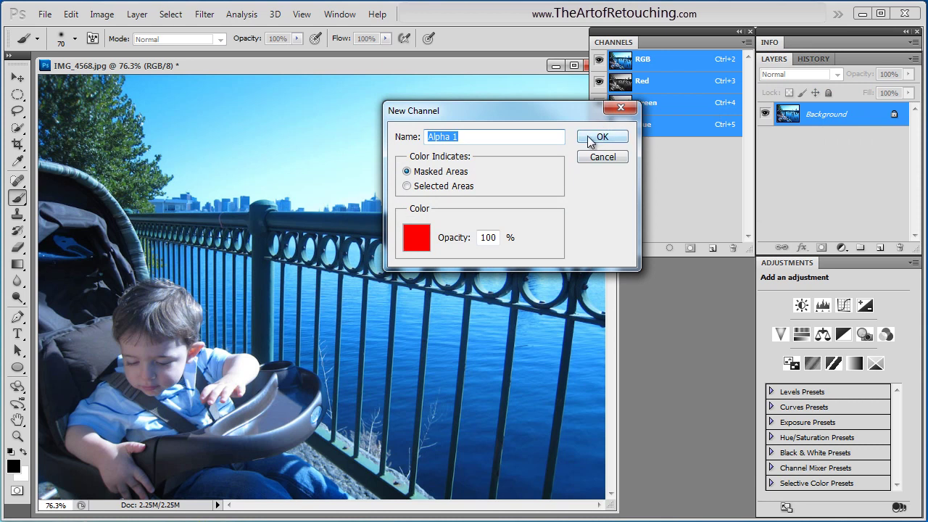
{"action": "type", "text": "Child"}
{"action": "key", "text": "Return"}
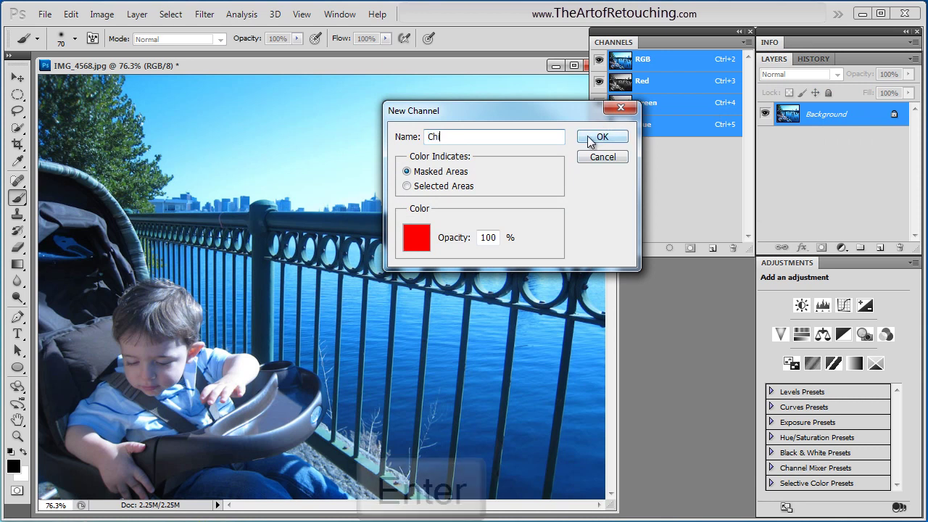
Step: Show the Child channel, invert it to solid white, and make black the painting colour
{"action": "left_click", "coordinate": [599, 146]}
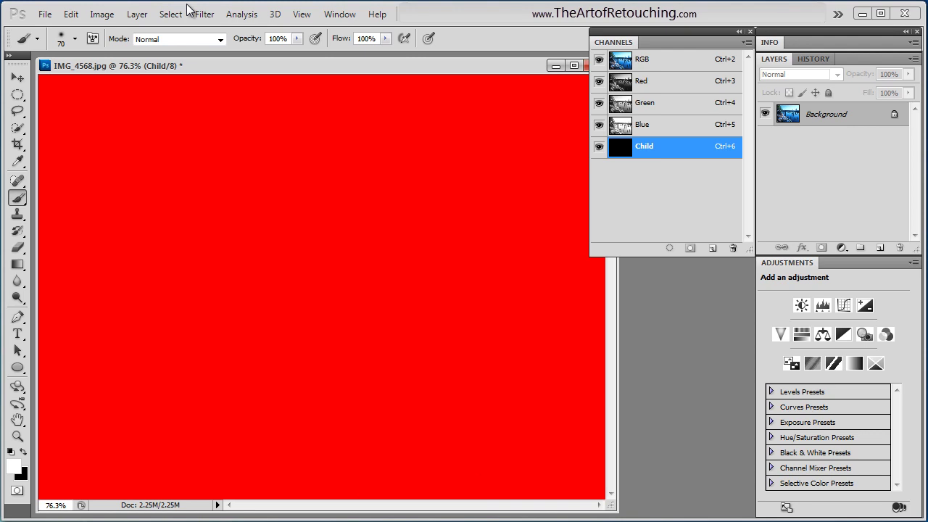
{"action": "key", "text": "ctrl+i"}
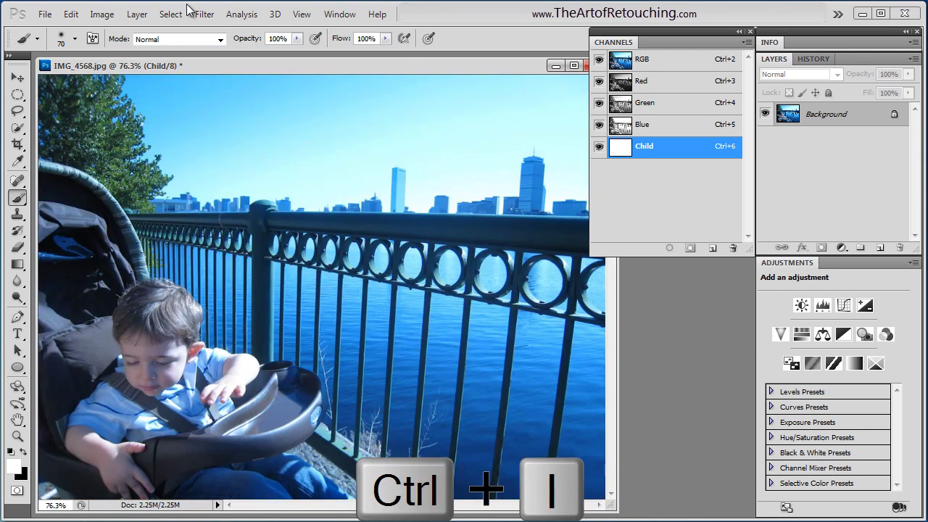
{"action": "key", "text": "x"}
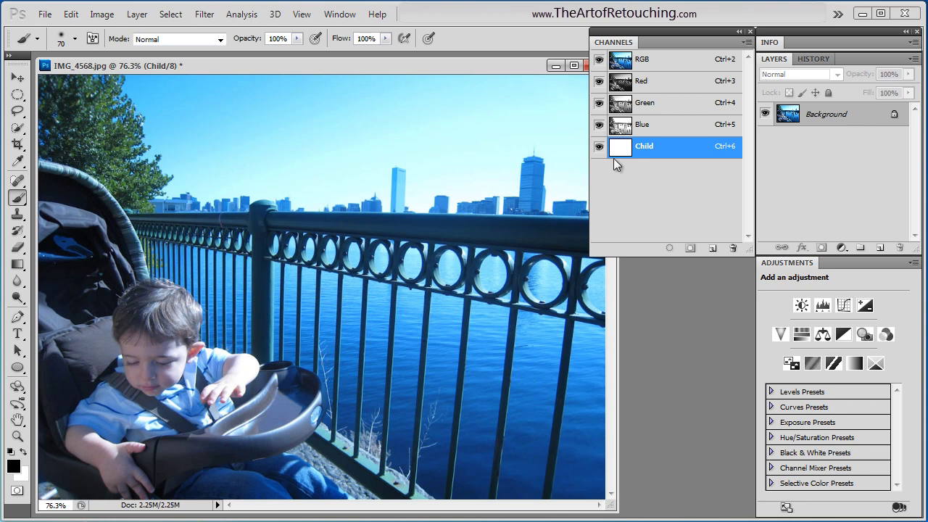
Step: Set the brush hardness to 80%
{"action": "left_click", "coordinate": [75, 40]}
{"action": "left_click", "coordinate": [142, 94]}
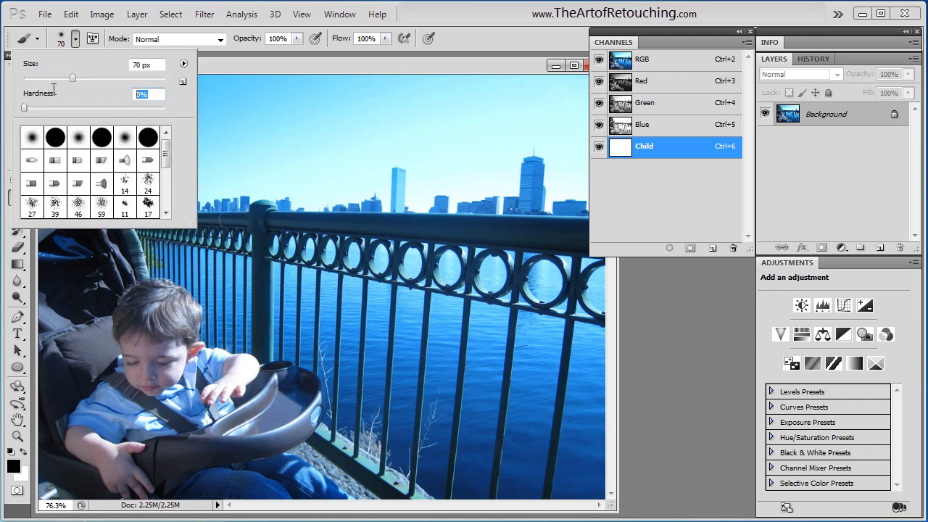
{"action": "type", "text": "80"}
{"action": "key", "text": "Return"}
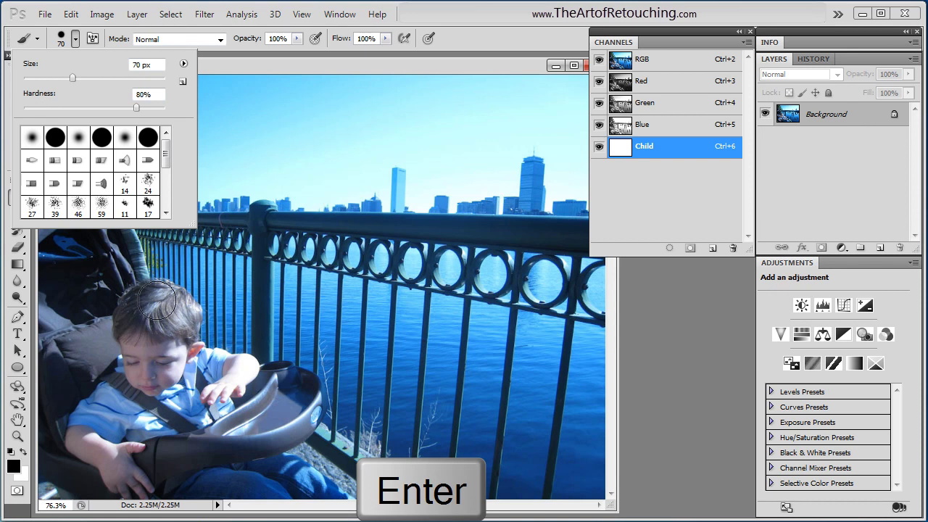
Step: Paint black over the child's head and body in the Child channel, checking its overlay
{"action": "mouse_move", "coordinate": [151, 299]}
{"action": "left_mouse_down"}
{"action": "mouse_move", "coordinate": [133, 301]}
{"action": "mouse_move", "coordinate": [119, 399]}
{"action": "mouse_move", "coordinate": [87, 435]}
{"action": "mouse_move", "coordinate": [119, 479]}
{"action": "mouse_move", "coordinate": [167, 428]}
{"action": "mouse_move", "coordinate": [239, 384]}
{"action": "mouse_move", "coordinate": [190, 308]}
{"action": "mouse_move", "coordinate": [136, 328]}
{"action": "mouse_move", "coordinate": [191, 384]}
{"action": "mouse_move", "coordinate": [166, 327]}
{"action": "mouse_move", "coordinate": [130, 482]}
{"action": "left_mouse_up"}
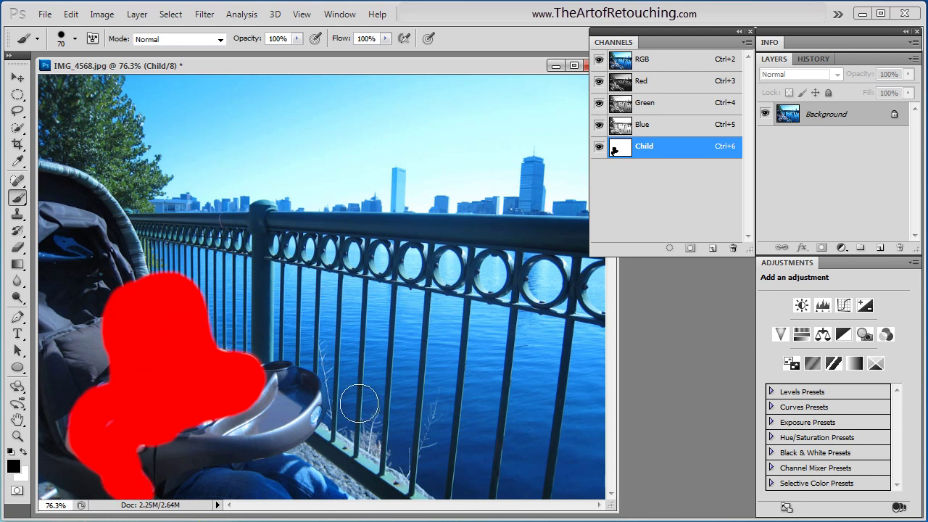
{"action": "left_click", "coordinate": [599, 149]}
{"action": "key", "text": "x"}
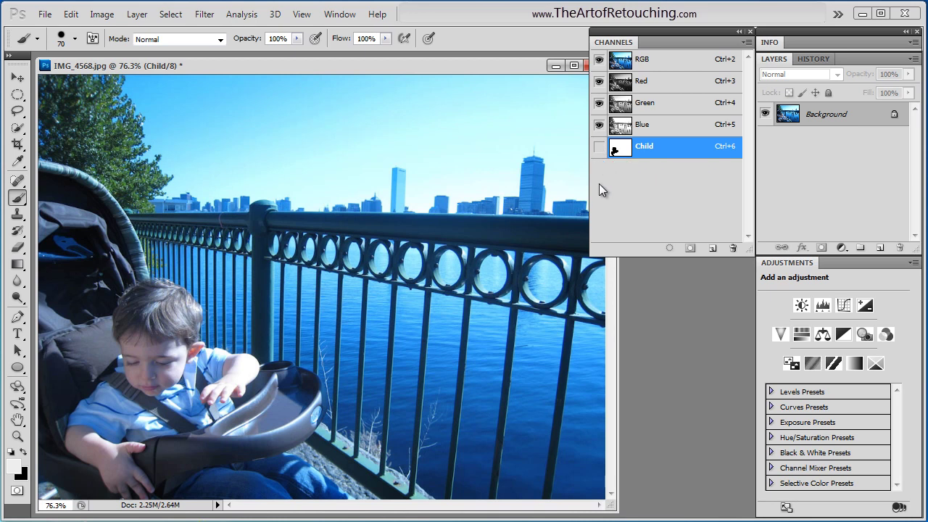
{"action": "left_click", "coordinate": [599, 147]}
{"action": "key", "text": "x"}
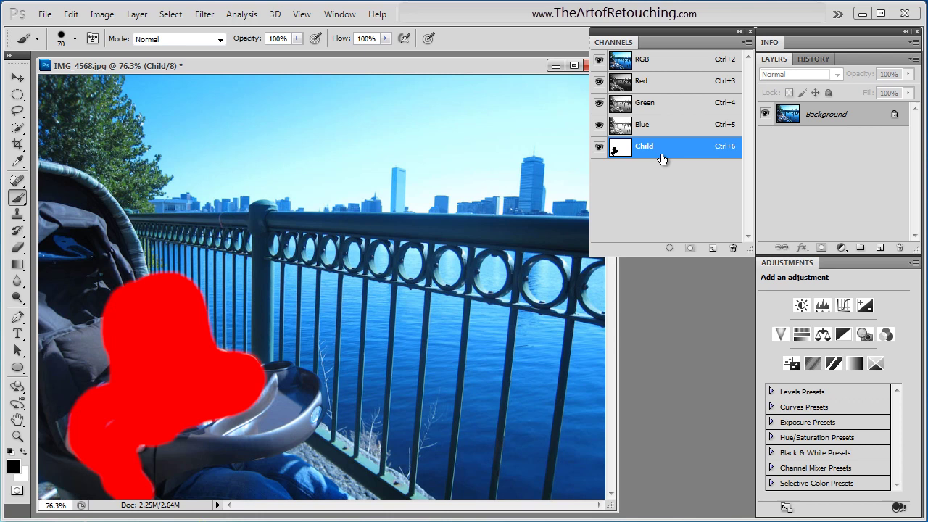
Step: Load the Child channel as a selection and hide its overlay
{"action": "key", "text": "x"}
{"action": "left_click", "coordinate": [599, 146]}
{"action": "left_click", "coordinate": [599, 145]}
{"action": "key", "text": "x"}
{"action": "left_click", "coordinate": [670, 249]}
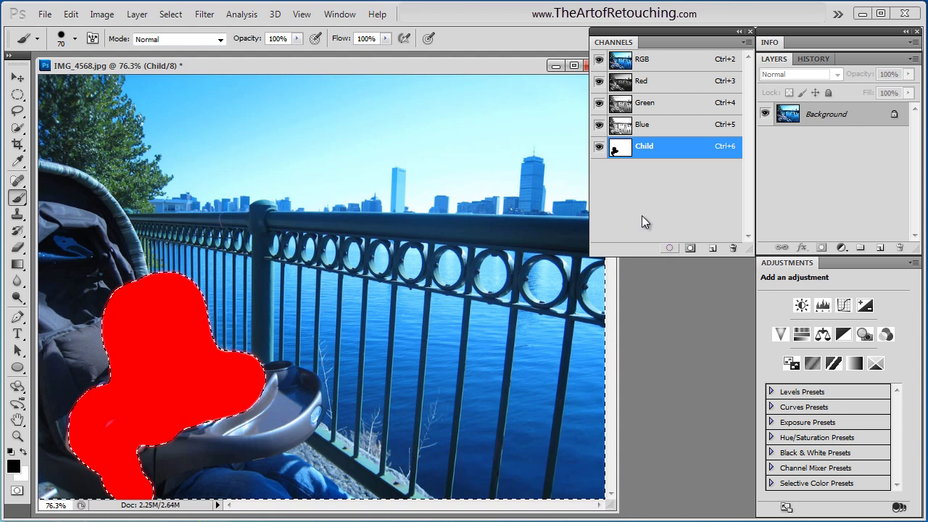
{"action": "key", "text": "x"}
{"action": "left_click", "coordinate": [599, 147]}
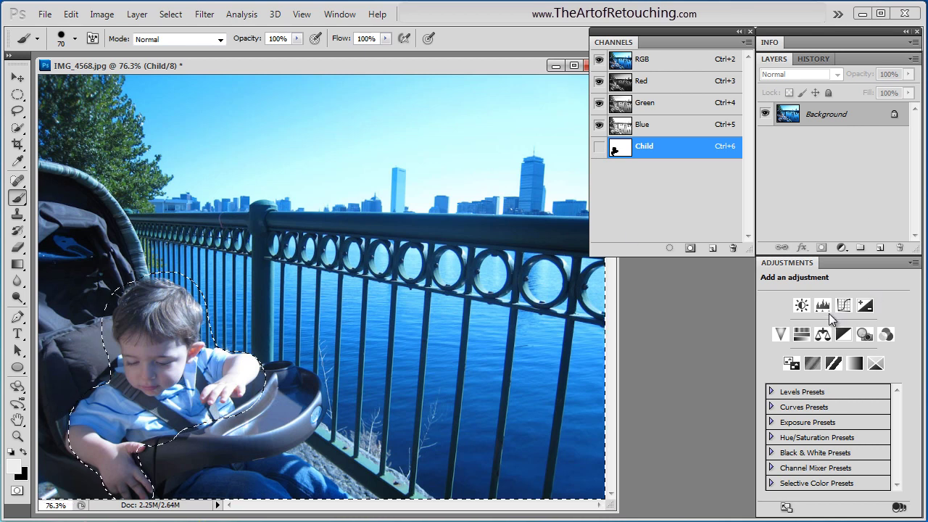
Step: Add a Levels adjustment with black input at 138, then select the Background layer
{"action": "left_click", "coordinate": [824, 307]}
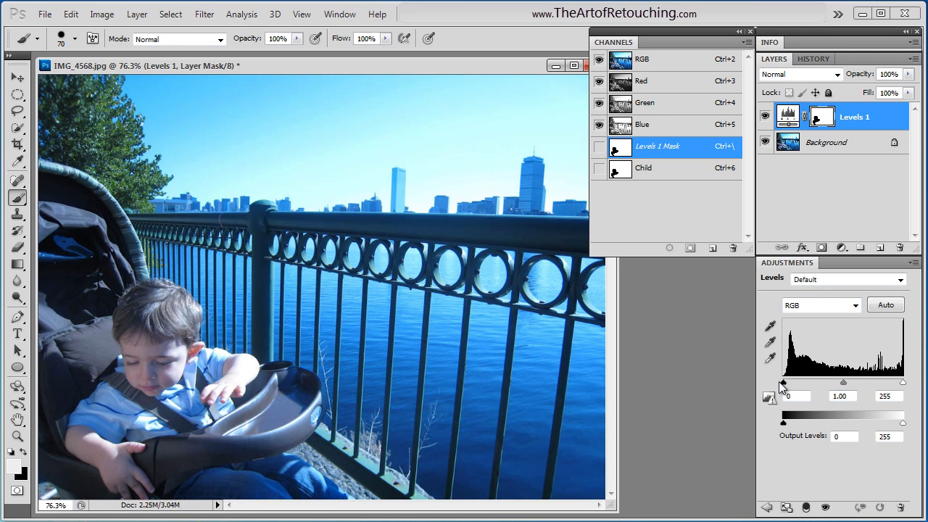
{"action": "left_click_drag", "start_coordinate": [781, 382], "coordinate": [848, 384]}
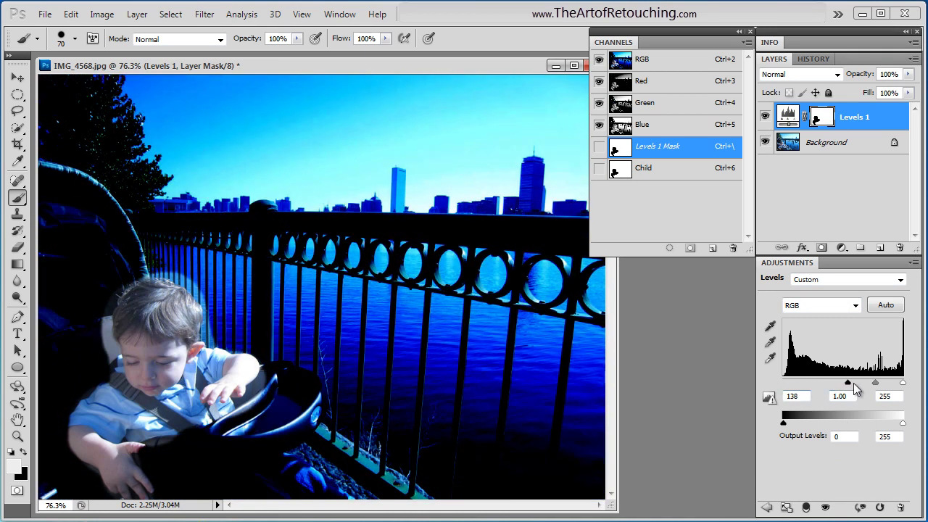
{"action": "left_click", "coordinate": [831, 145]}
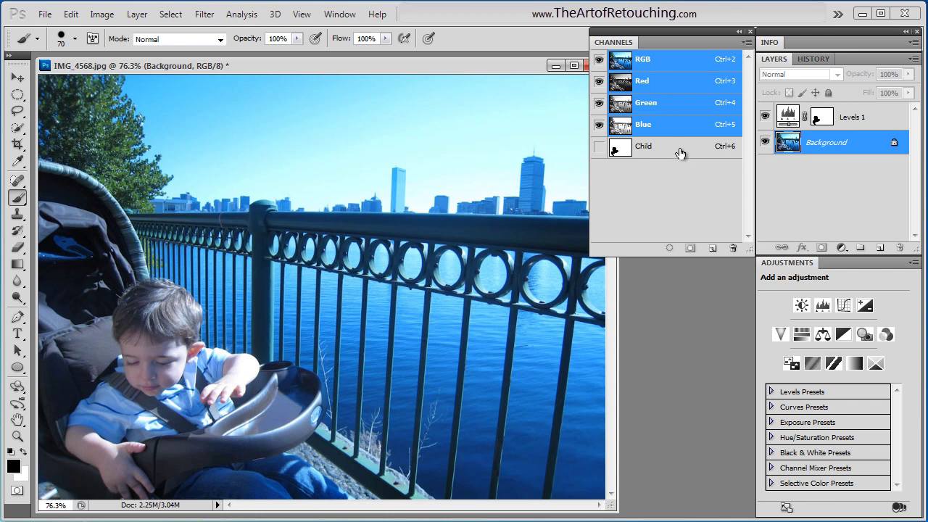
{"action": "key", "text": "ctrl"}
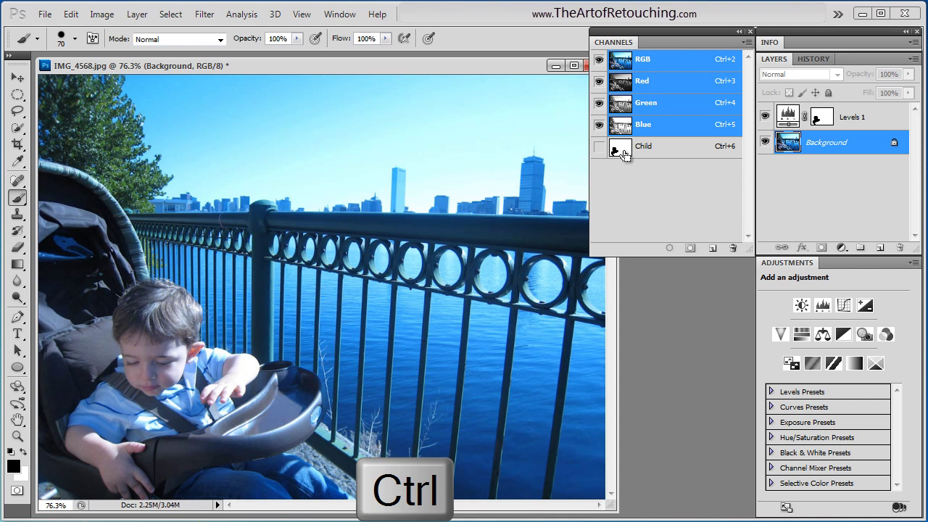
{"action": "left_click", "coordinate": [618, 151], "text": "ctrl"}
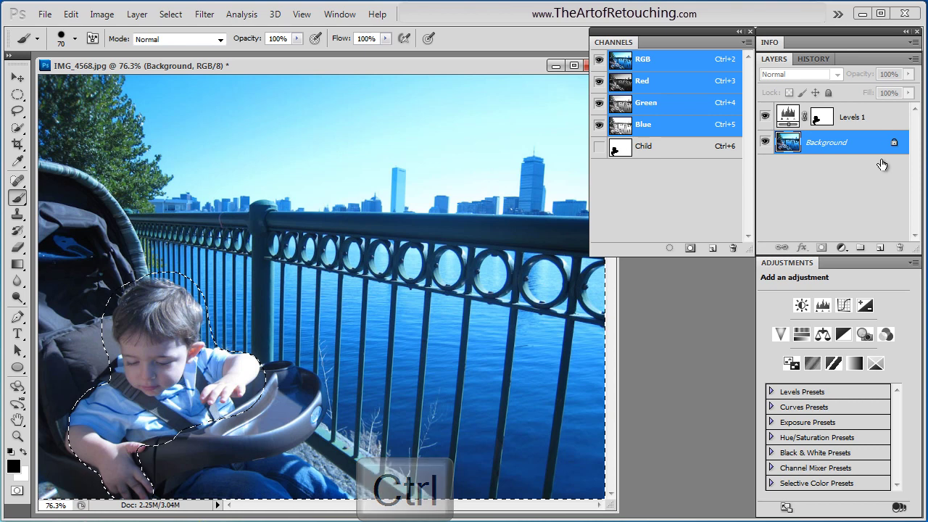
{"action": "key", "text": "ctrl+d"}
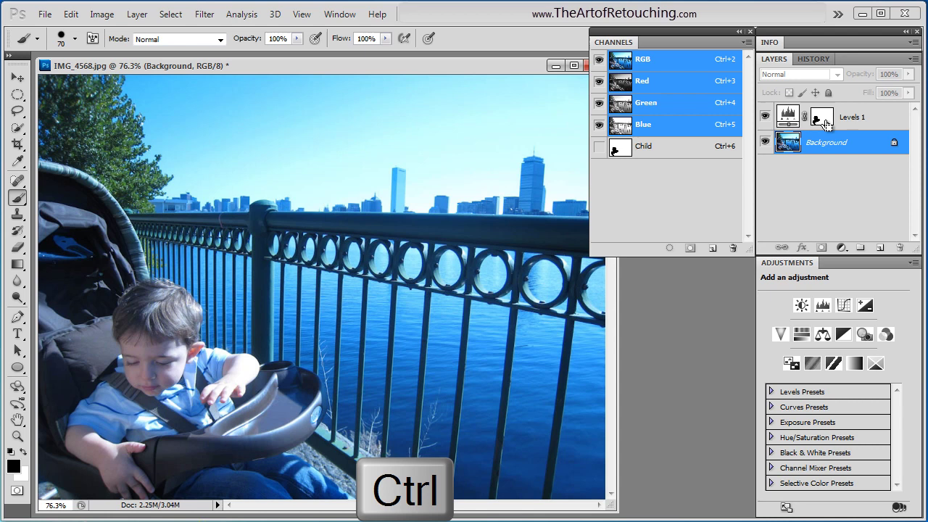
{"action": "left_click", "coordinate": [821, 122], "text": "ctrl"}
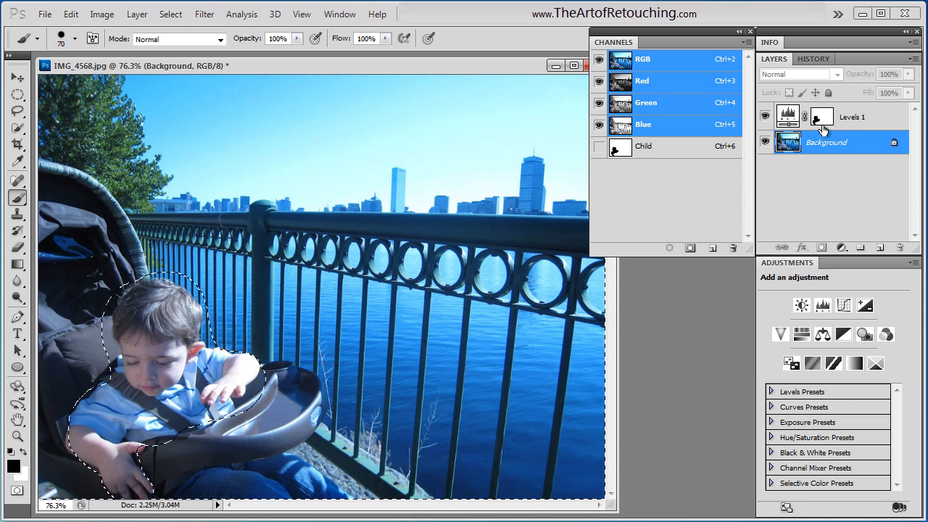
{"action": "key", "text": "ctrl+d"}
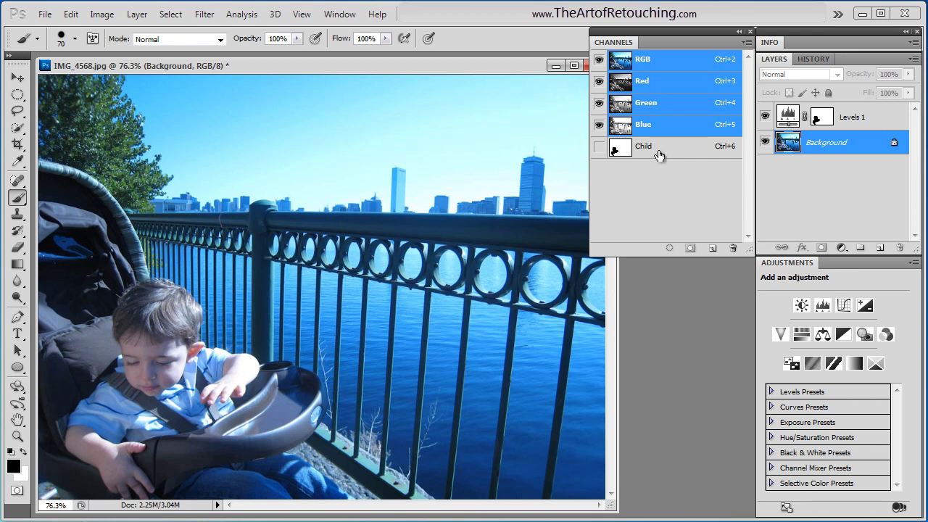
{"action": "left_click", "coordinate": [824, 118]}
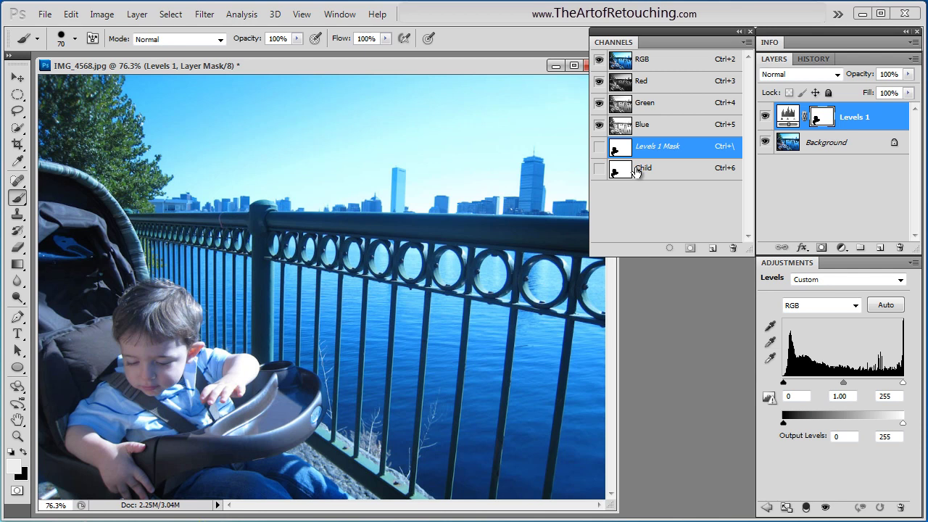
Step: Delete the Levels 1 layer and view the photo with the Child mask overlaid
{"action": "left_click", "coordinate": [824, 142]}
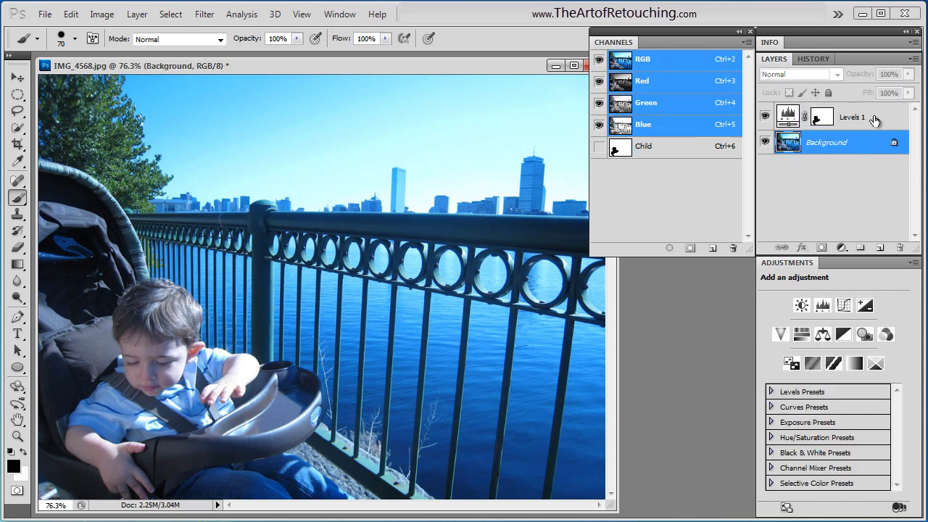
{"action": "left_click_drag", "start_coordinate": [875, 120], "coordinate": [902, 246]}
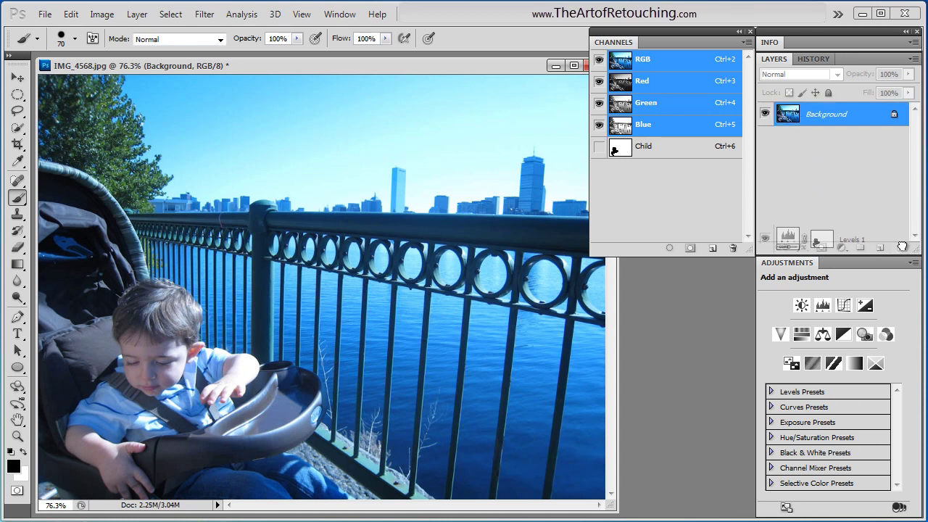
{"action": "left_click", "coordinate": [650, 150]}
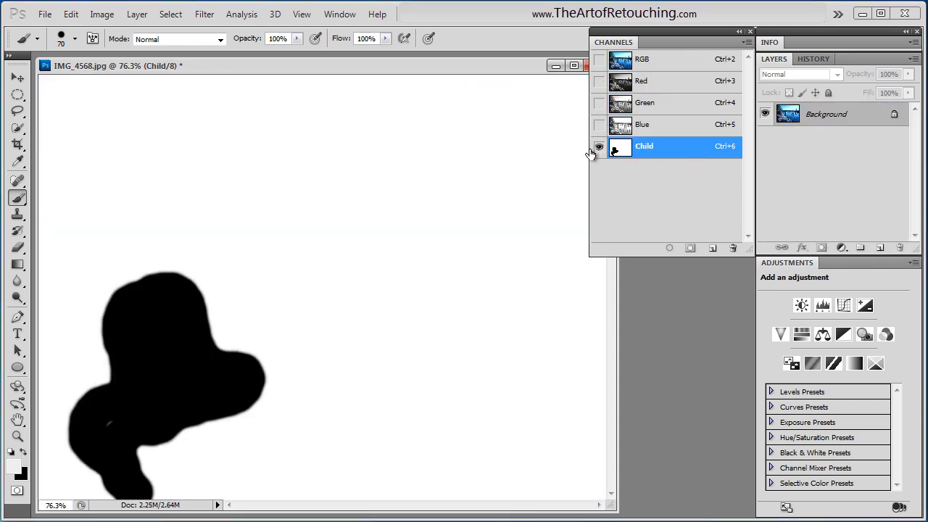
{"action": "left_click", "coordinate": [599, 60]}
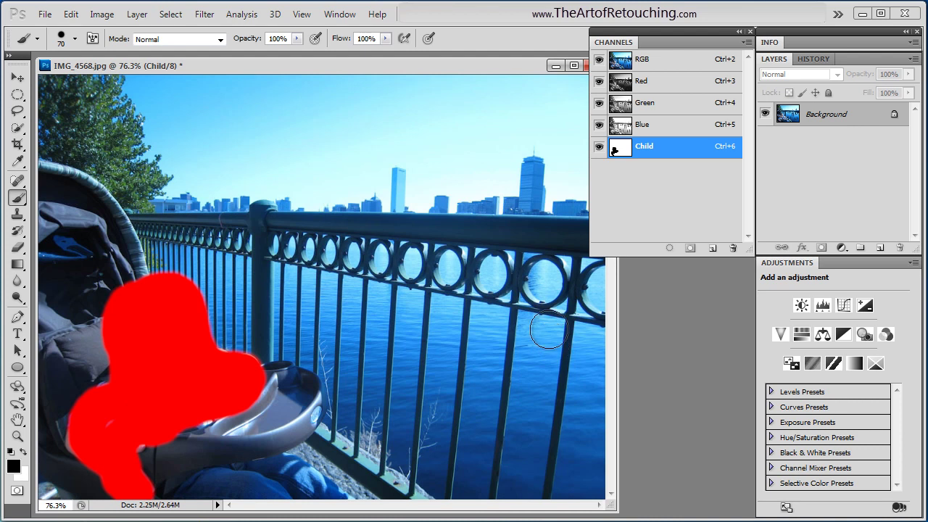
Step: Create a new channel, invert it to white, and rename it City
{"action": "left_click", "coordinate": [712, 248]}
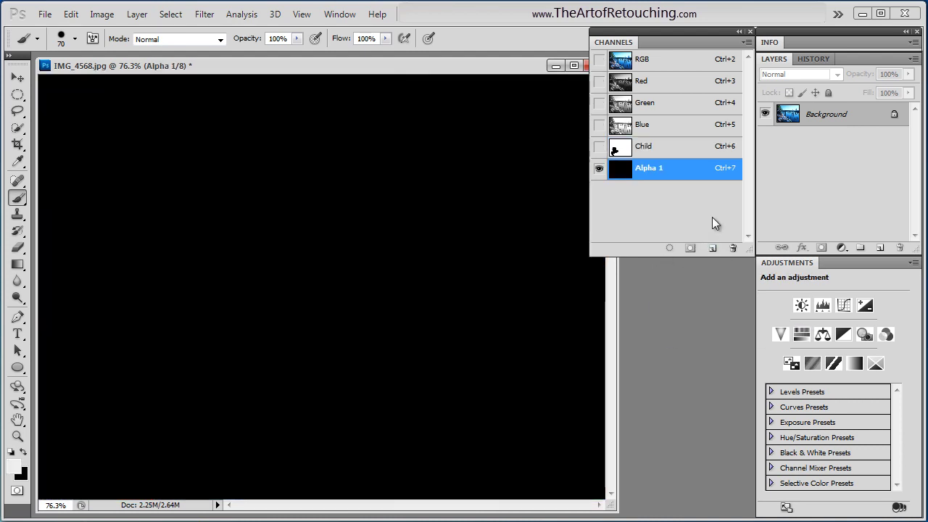
{"action": "key", "text": "ctrl+i"}
{"action": "left_click", "coordinate": [599, 59]}
{"action": "double_click", "coordinate": [649, 167]}
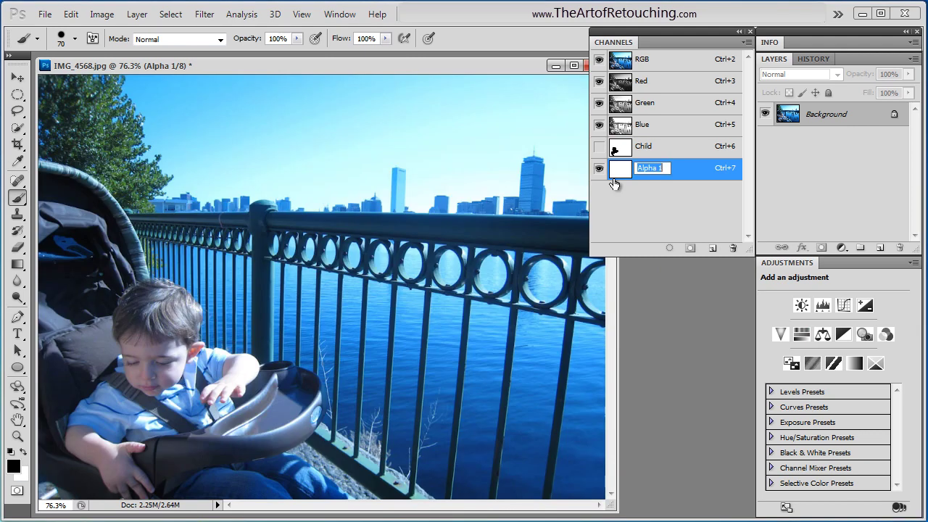
{"action": "type", "text": "City"}
{"action": "key", "text": "Return"}
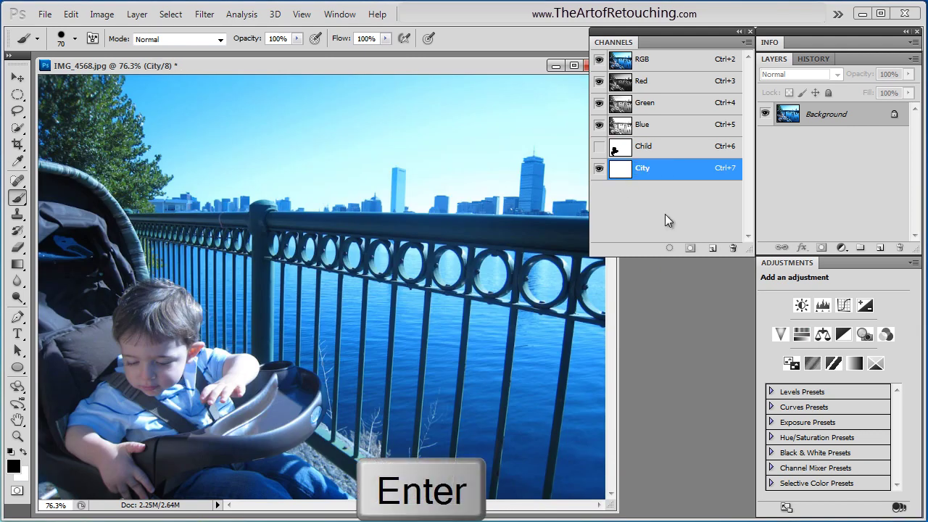
Step: With a smaller brush, paint the skyline buildings from right to left into City
{"action": "key", "text": "bracketleft"}
{"action": "key", "text": "bracketleft"}
{"action": "key", "text": "bracketleft"}
{"action": "key", "text": "bracketleft"}
{"action": "key", "text": "bracketleft"}
{"action": "key", "text": "bracketleft"}
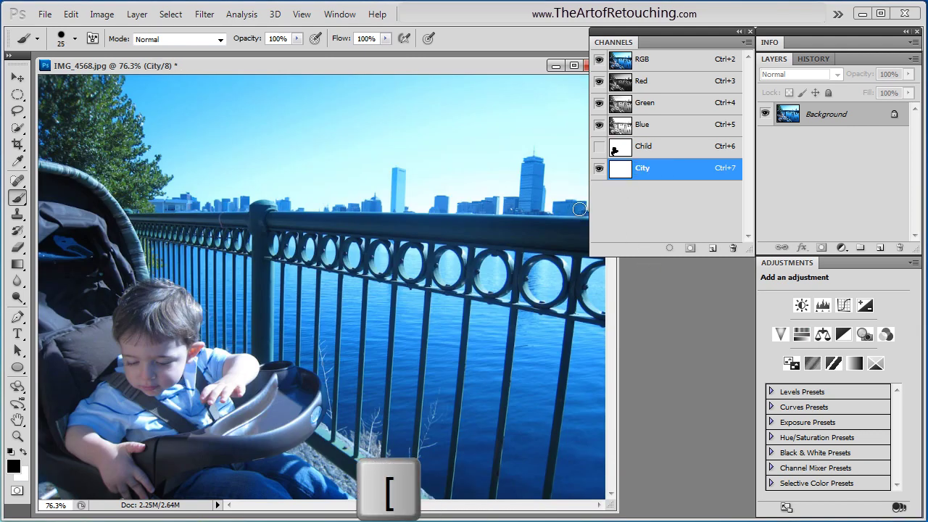
{"action": "mouse_move", "coordinate": [584, 208]}
{"action": "left_mouse_down"}
{"action": "mouse_move", "coordinate": [558, 208]}
{"action": "mouse_move", "coordinate": [538, 169]}
{"action": "mouse_move", "coordinate": [522, 206]}
{"action": "mouse_move", "coordinate": [459, 210]}
{"action": "left_mouse_up"}
{"action": "mouse_move", "coordinate": [440, 212]}
{"action": "left_mouse_down"}
{"action": "mouse_move", "coordinate": [393, 202]}
{"action": "mouse_move", "coordinate": [399, 172]}
{"action": "left_mouse_up"}
{"action": "left_click_drag", "start_coordinate": [388, 208], "coordinate": [342, 207]}
{"action": "left_click", "coordinate": [326, 206]}
{"action": "left_click_drag", "start_coordinate": [271, 203], "coordinate": [164, 206]}
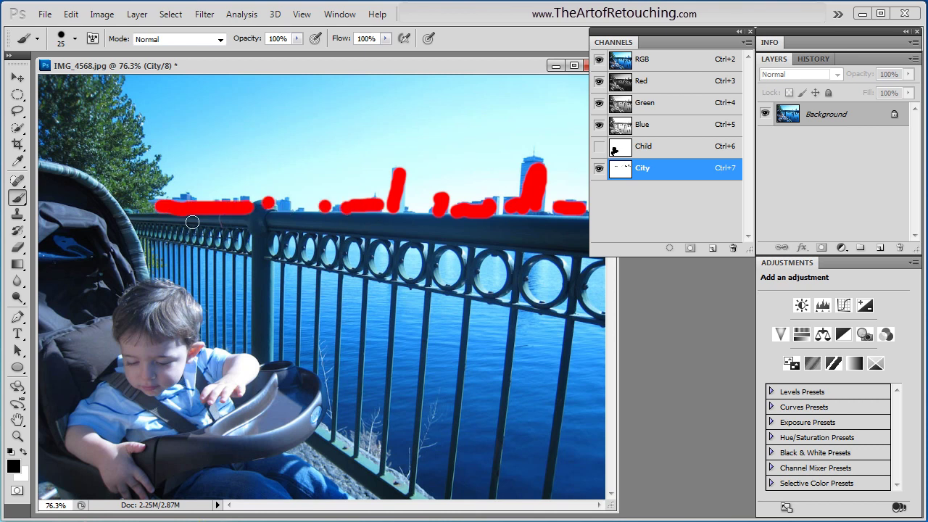
Step: Compare the City and Child overlays, then hide City and swap the painting colours
{"action": "left_click", "coordinate": [599, 171]}
{"action": "key", "text": "x"}
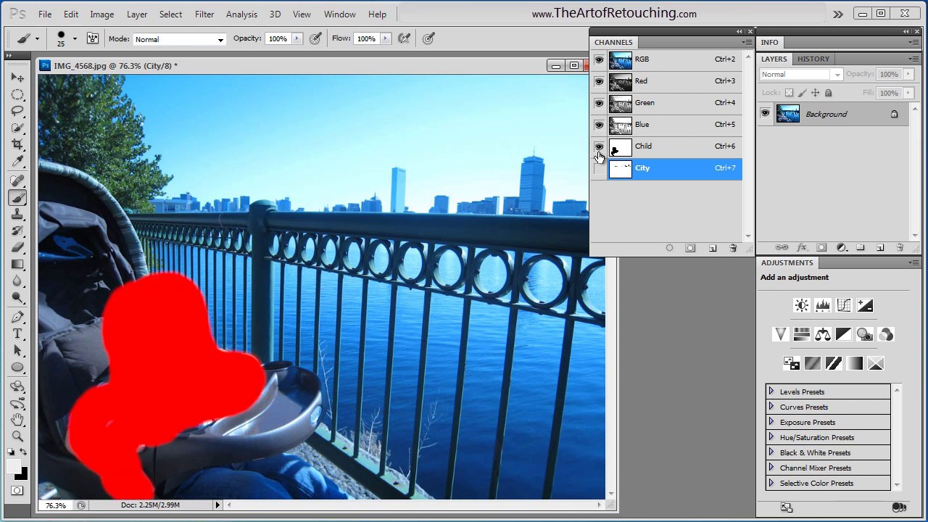
{"action": "left_click", "coordinate": [599, 149]}
{"action": "left_click", "coordinate": [599, 169]}
{"action": "left_click", "coordinate": [599, 171]}
{"action": "key", "text": "x"}
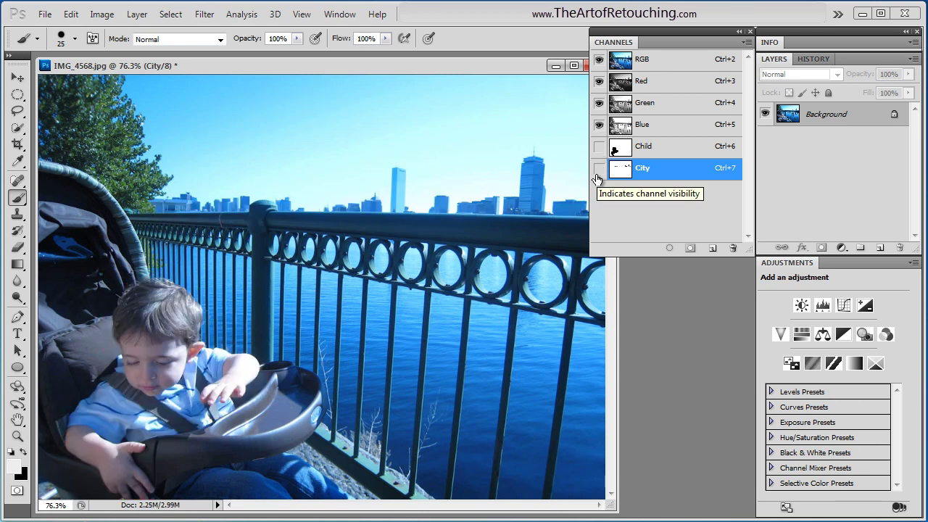
Step: Create another alpha channel, fill it with white, and invert it
{"action": "left_click", "coordinate": [713, 248]}
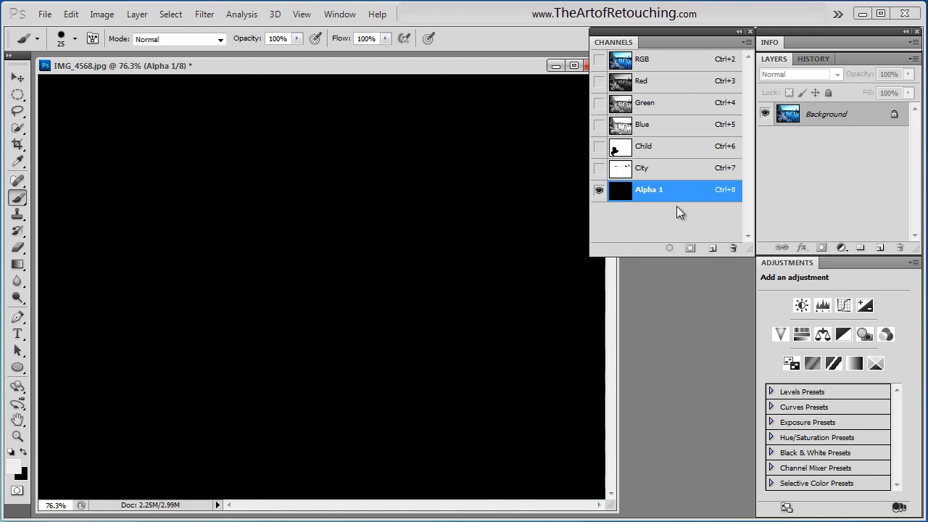
{"action": "key", "text": "ctrl+BackSpace"}
{"action": "key", "text": "alt+BackSpace"}
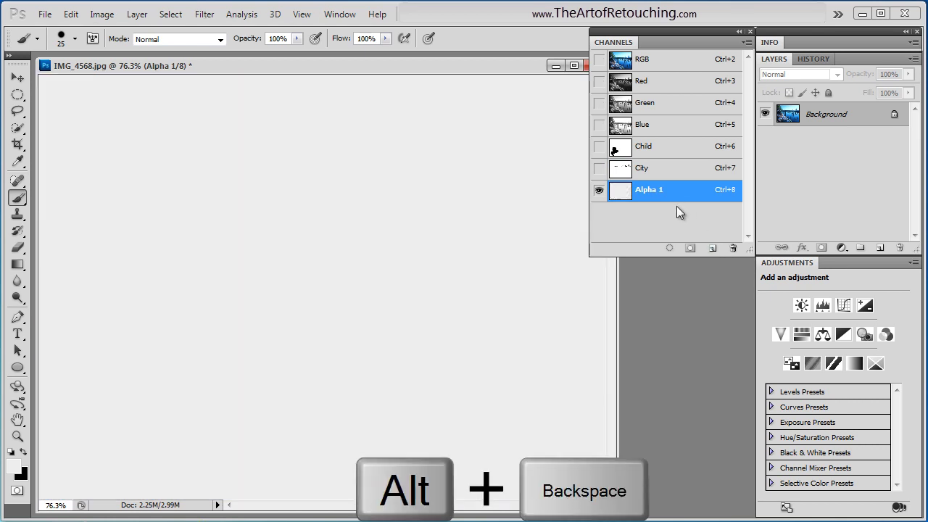
{"action": "key", "text": "grave"}
{"action": "key", "text": "ctrl+i"}
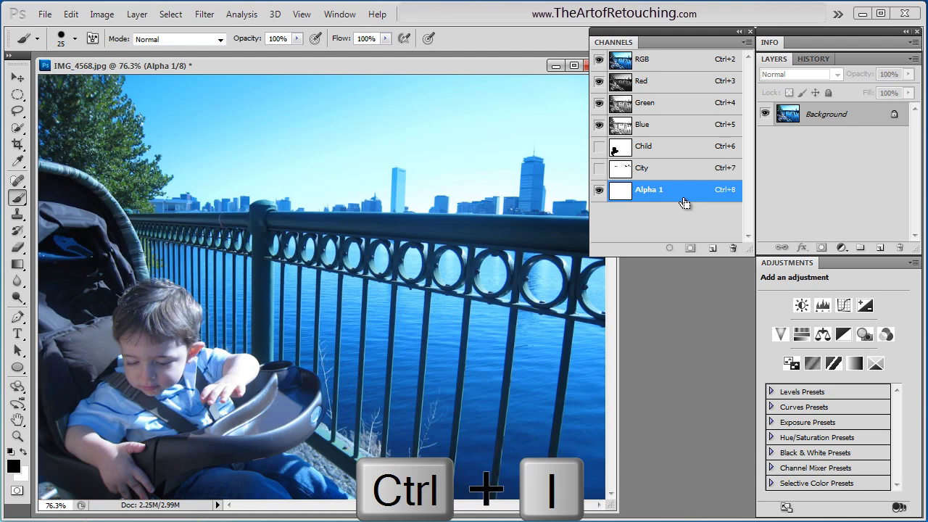
Step: Paint a straight band along the top rail and down the nearest post
{"action": "left_click", "coordinate": [136, 218], "text": "shift"}
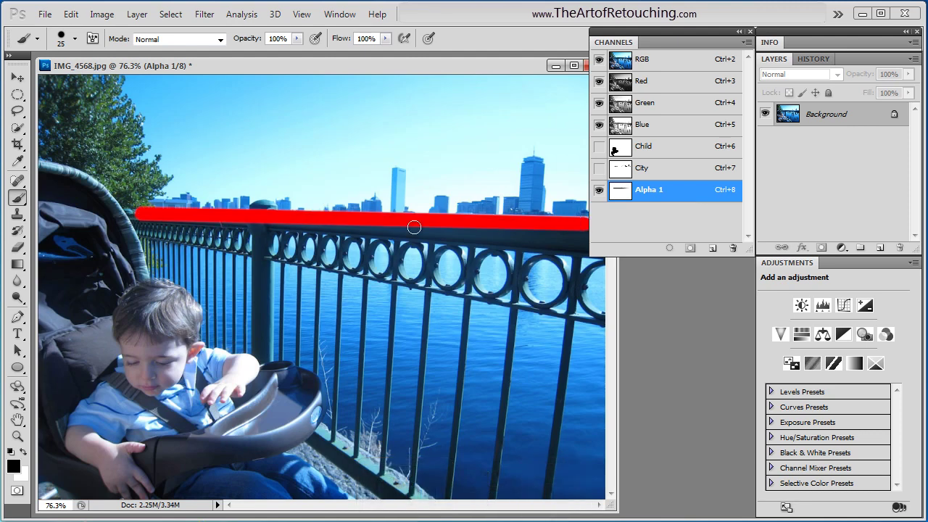
{"action": "left_click", "coordinate": [589, 234], "text": "shift"}
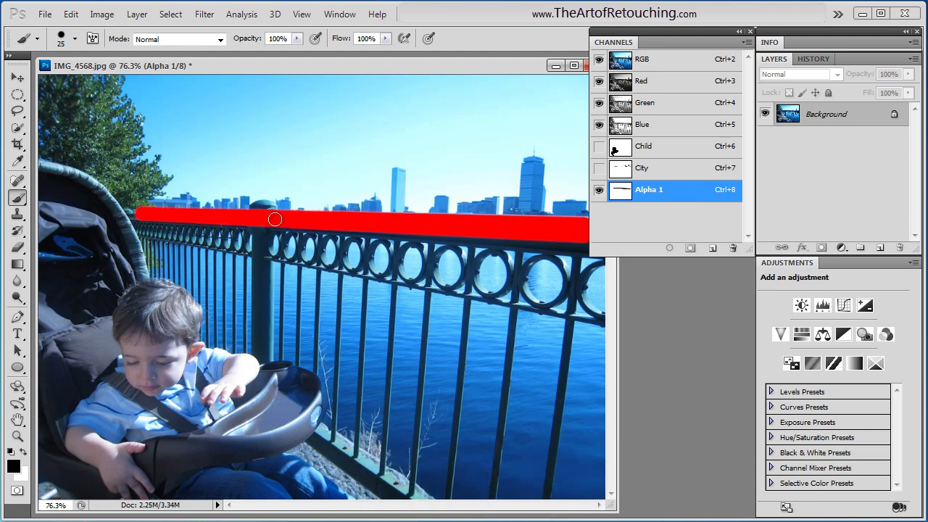
{"action": "left_click_drag", "start_coordinate": [274, 216], "coordinate": [259, 210]}
{"action": "left_click", "coordinate": [265, 351], "text": "shift"}
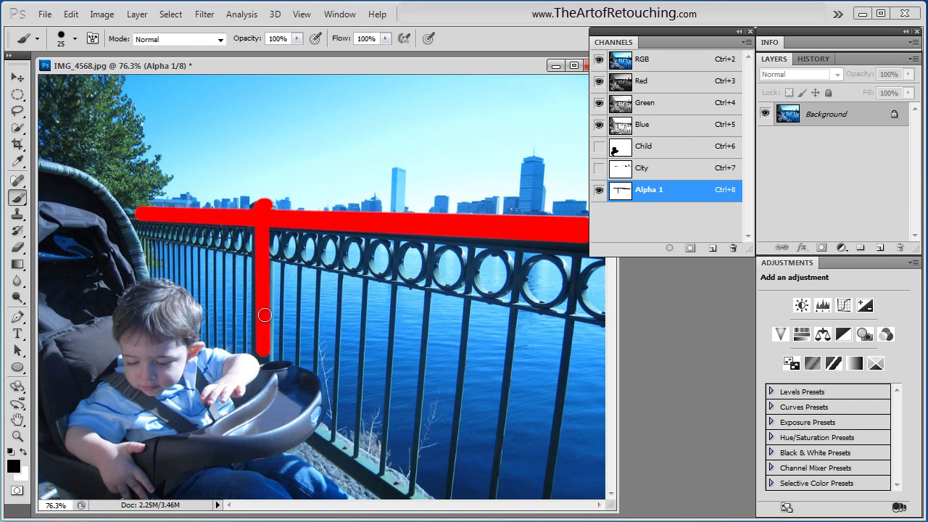
Step: Rename the new channel to Railing
{"action": "double_click", "coordinate": [639, 190]}
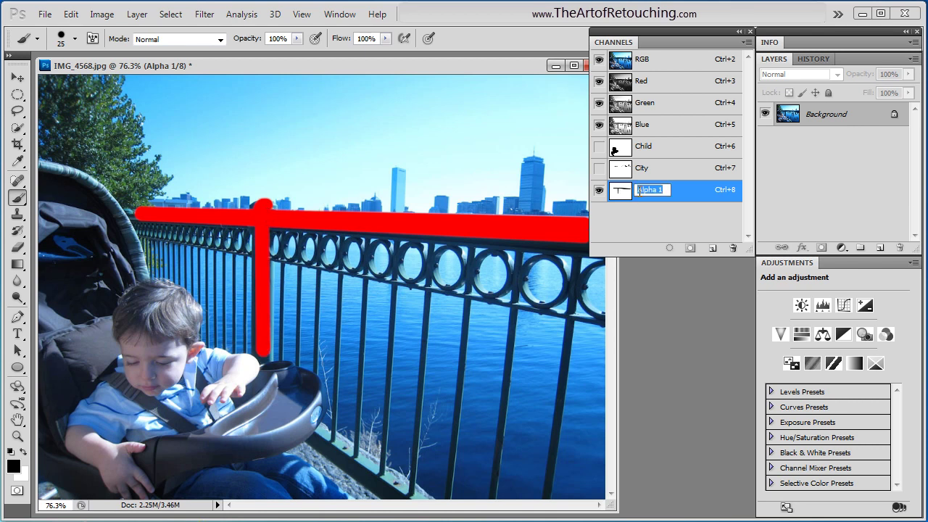
{"action": "key", "text": "BackSpace"}
{"action": "type", "text": "Railing"}
{"action": "key", "text": "Return"}
Step: Cycle through the Railing, City and Child overlays, ending with only Railing shown
{"action": "left_click", "coordinate": [599, 190]}
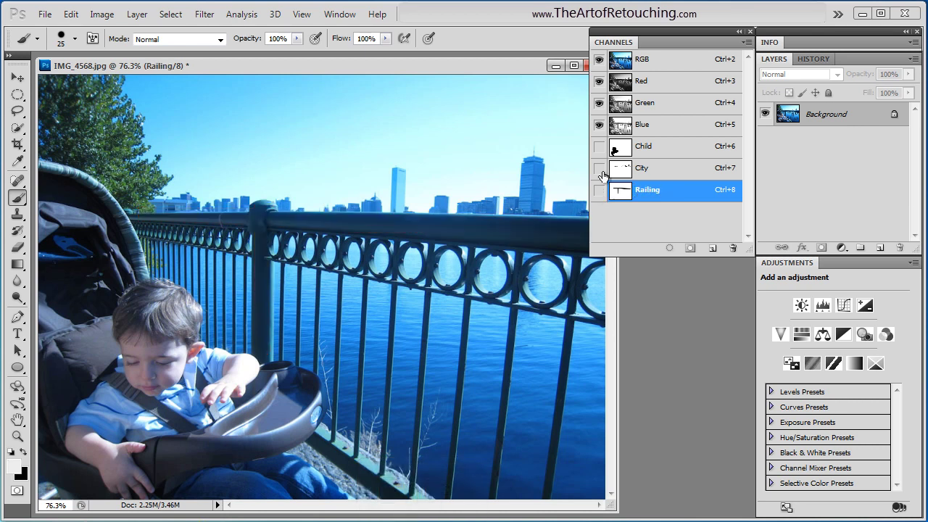
{"action": "left_click", "coordinate": [599, 168]}
{"action": "left_click", "coordinate": [599, 168]}
{"action": "left_click", "coordinate": [599, 146]}
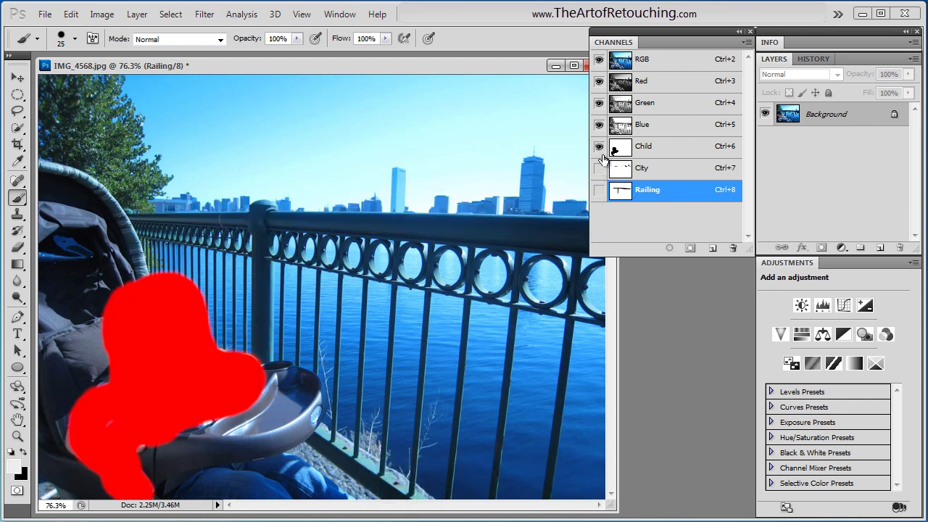
{"action": "left_click", "coordinate": [599, 146]}
{"action": "left_click", "coordinate": [599, 169]}
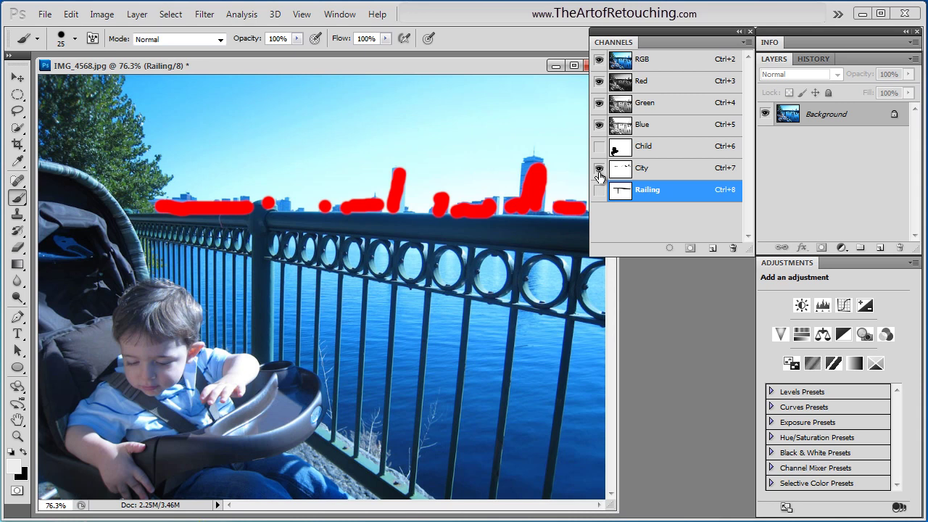
{"action": "left_click", "coordinate": [599, 172]}
{"action": "left_click", "coordinate": [598, 190]}
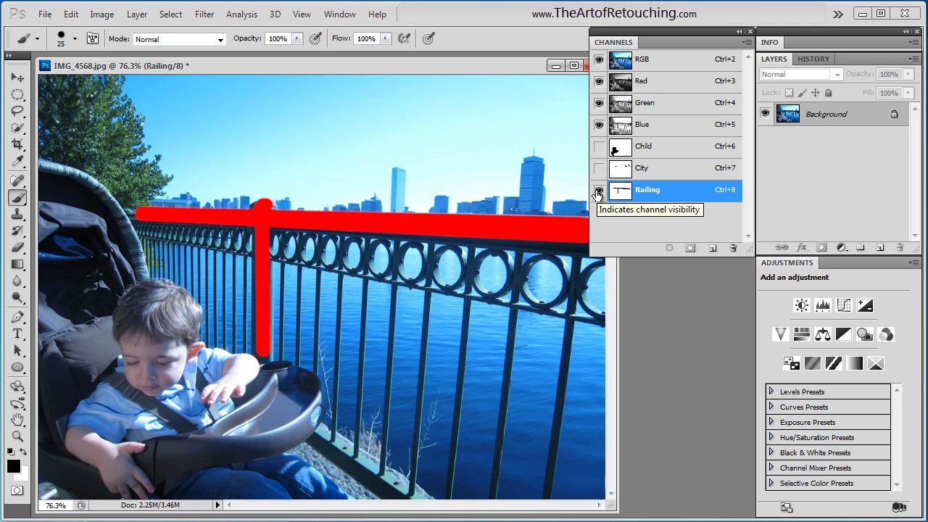
Step: From the RGB composite, make Railing active and load it as a selection
{"action": "left_click", "coordinate": [670, 249]}
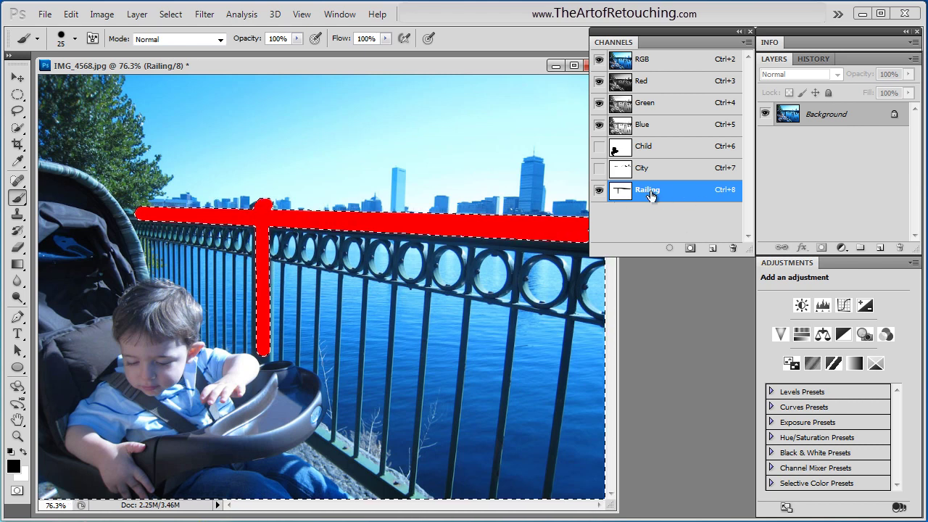
{"action": "key", "text": "ctrl+2"}
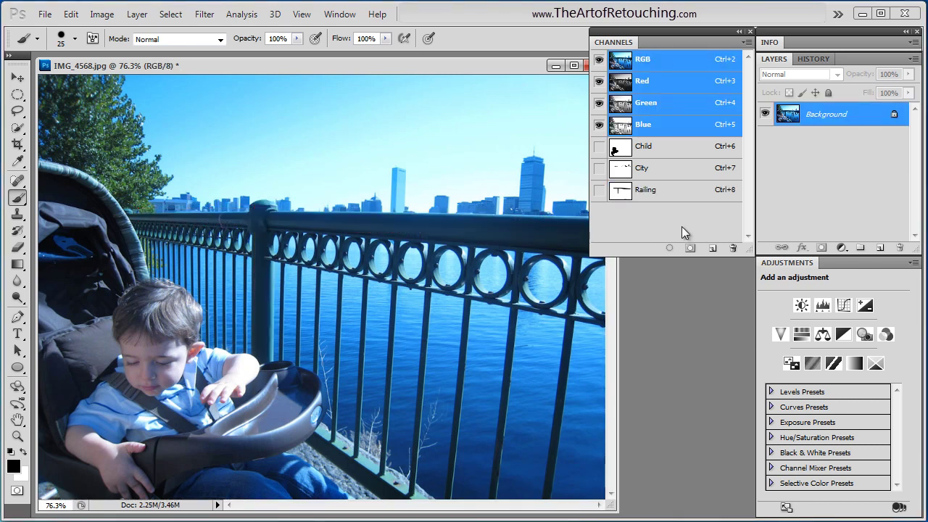
{"action": "left_click", "coordinate": [599, 190]}
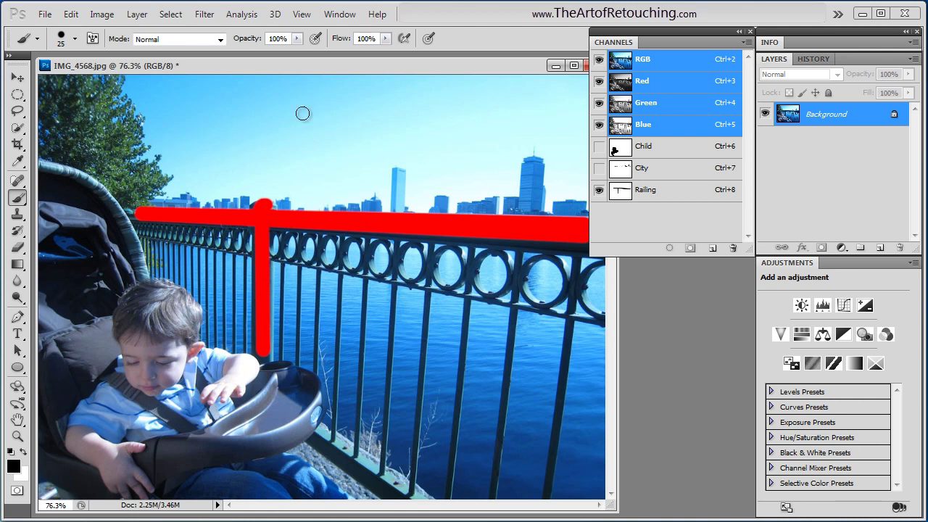
{"action": "left_click", "coordinate": [647, 199]}
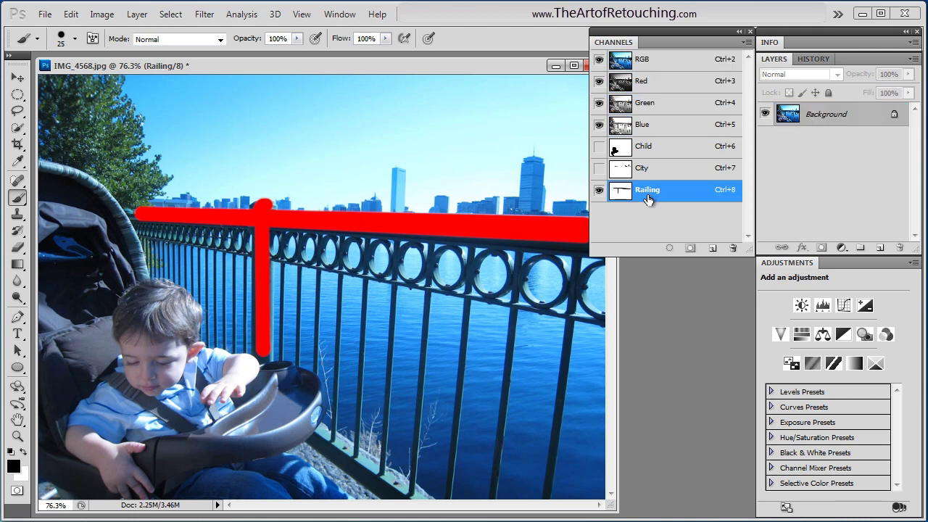
{"action": "left_click", "coordinate": [670, 249]}
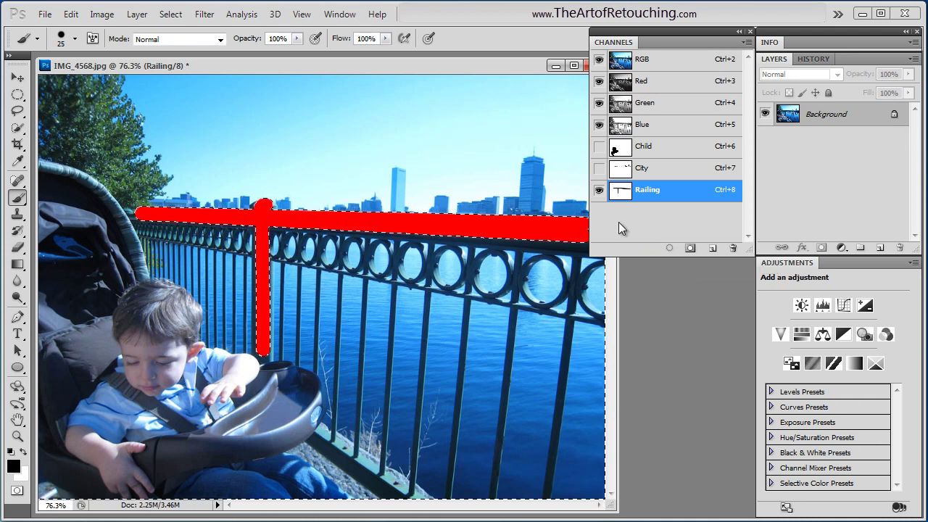
Step: Try a Levels adjustment on the railing selection, delete Levels 1, and view Railing alone
{"action": "left_click", "coordinate": [599, 191]}
{"action": "key", "text": "x"}
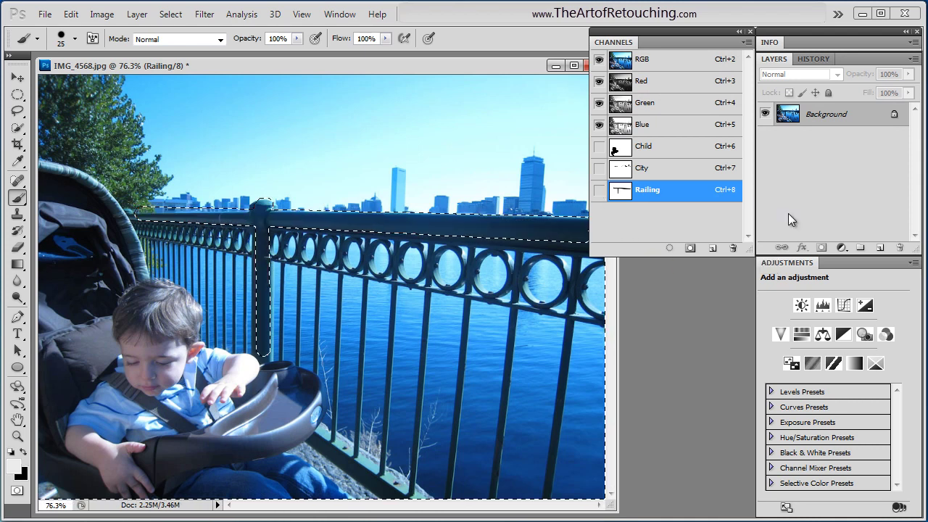
{"action": "left_click", "coordinate": [821, 306]}
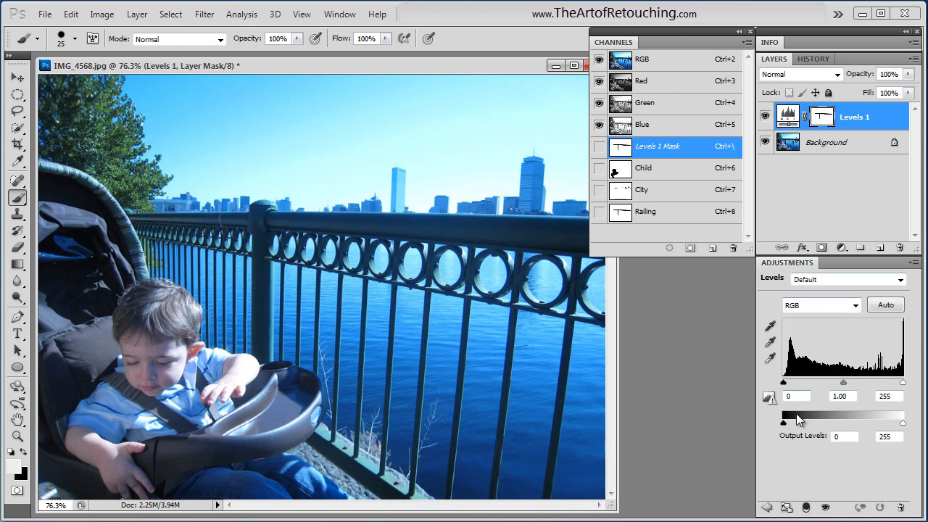
{"action": "left_click_drag", "start_coordinate": [785, 383], "coordinate": [901, 383]}
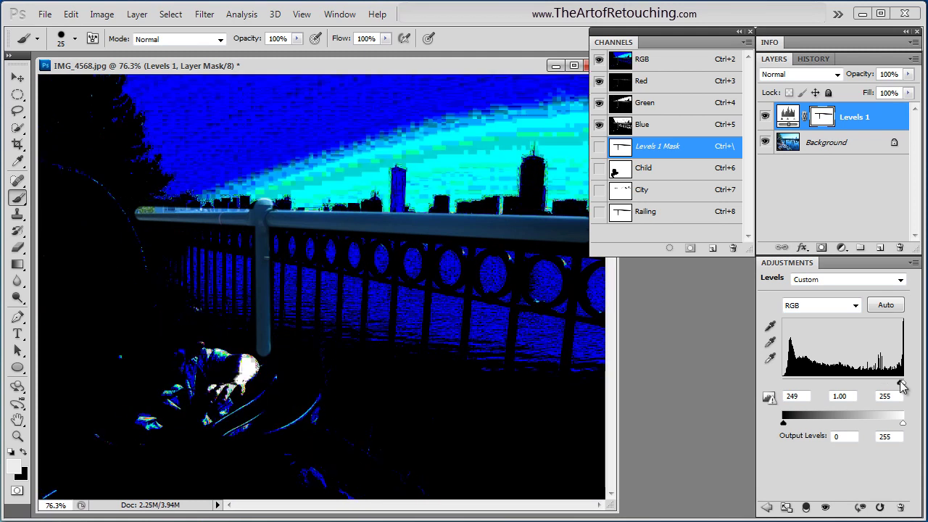
{"action": "left_click_drag", "start_coordinate": [863, 120], "coordinate": [899, 247]}
{"action": "left_click", "coordinate": [623, 193]}
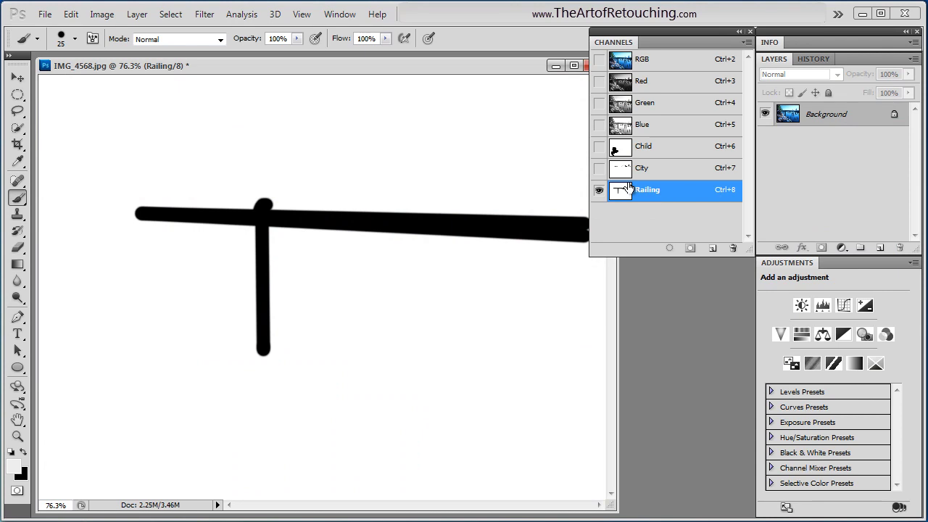
Step: Invert the Railing, City and Child masks with Ctrl+I so each subject is white on black
{"action": "key", "text": "ctrl+i"}
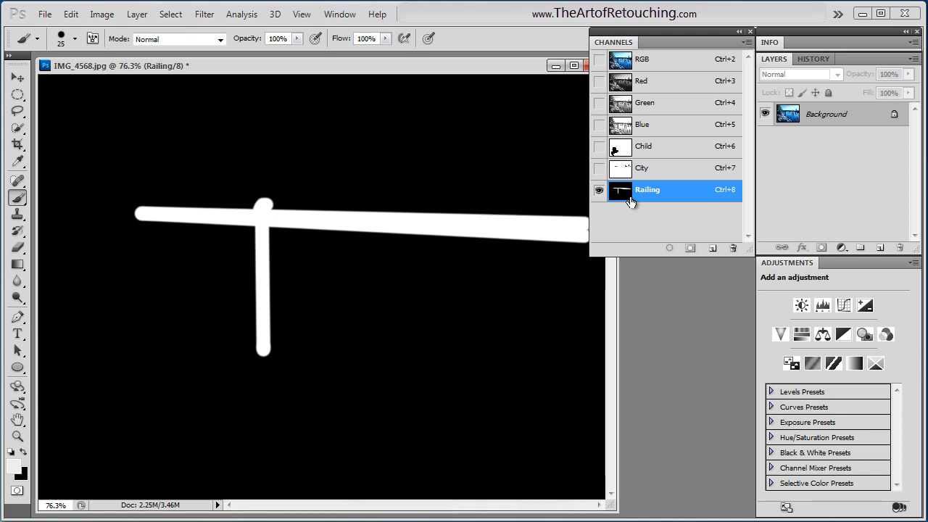
{"action": "left_click", "coordinate": [600, 167]}
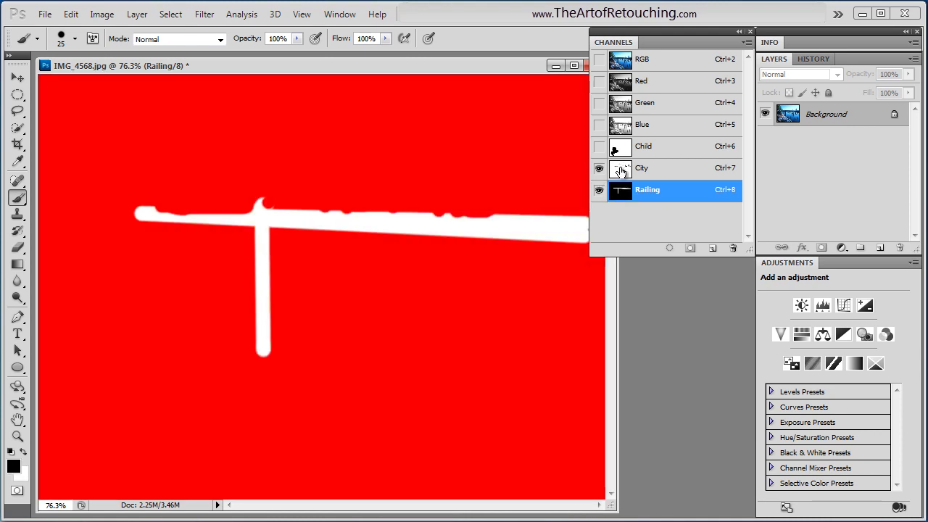
{"action": "left_click", "coordinate": [671, 169]}
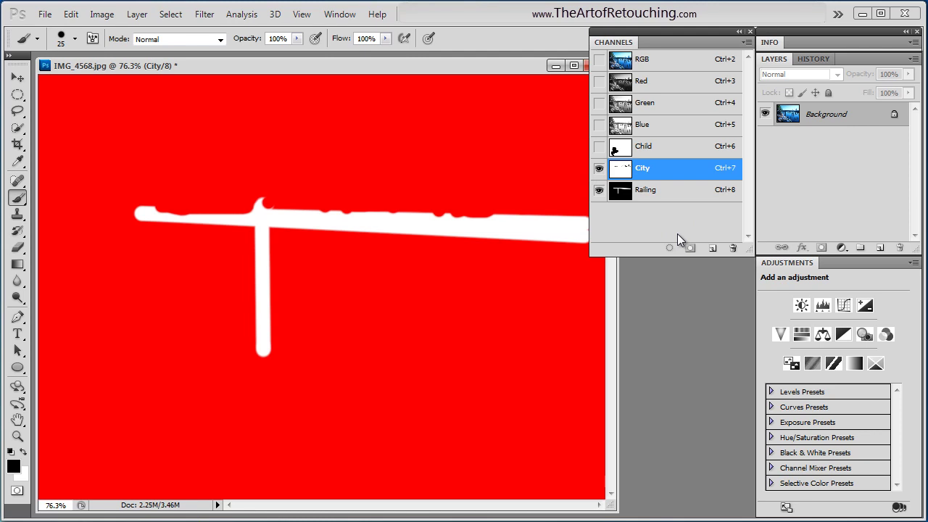
{"action": "key", "text": "ctrl+i"}
{"action": "left_click", "coordinate": [625, 151]}
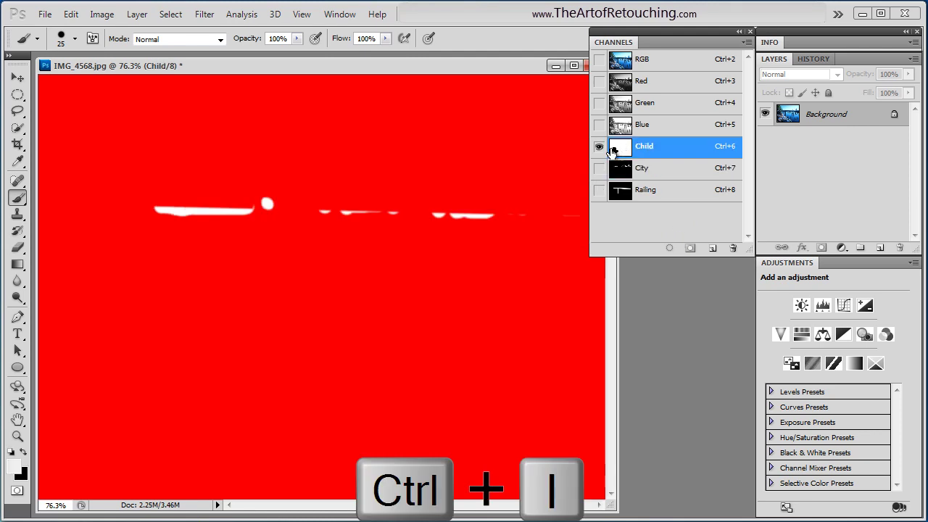
{"action": "key", "text": "ctrl+i"}
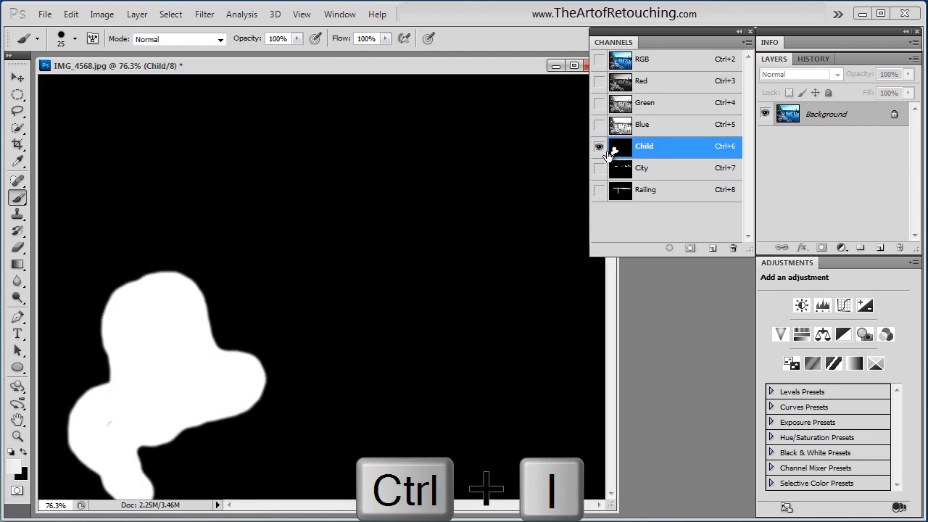
Step: Display the City and Railing mask overlays and make the Railing channel active
{"action": "left_click", "coordinate": [599, 168]}
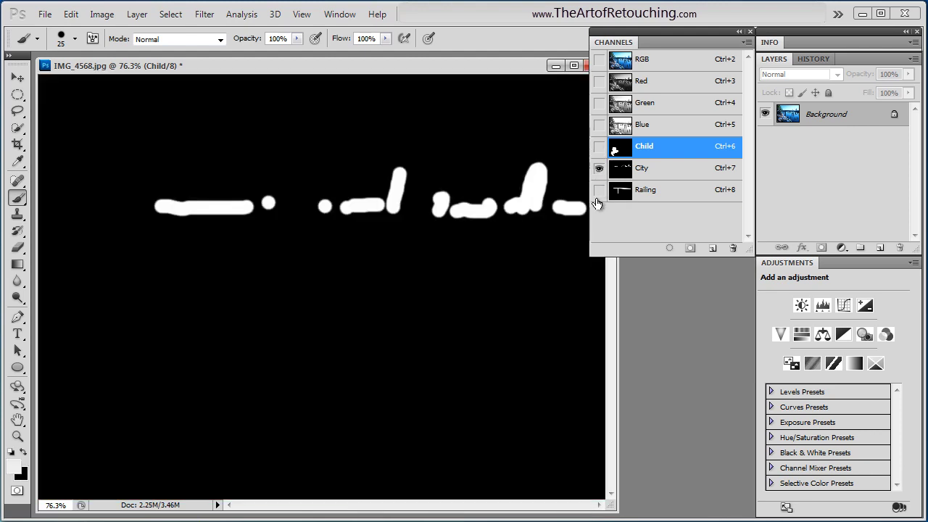
{"action": "left_click", "coordinate": [599, 189]}
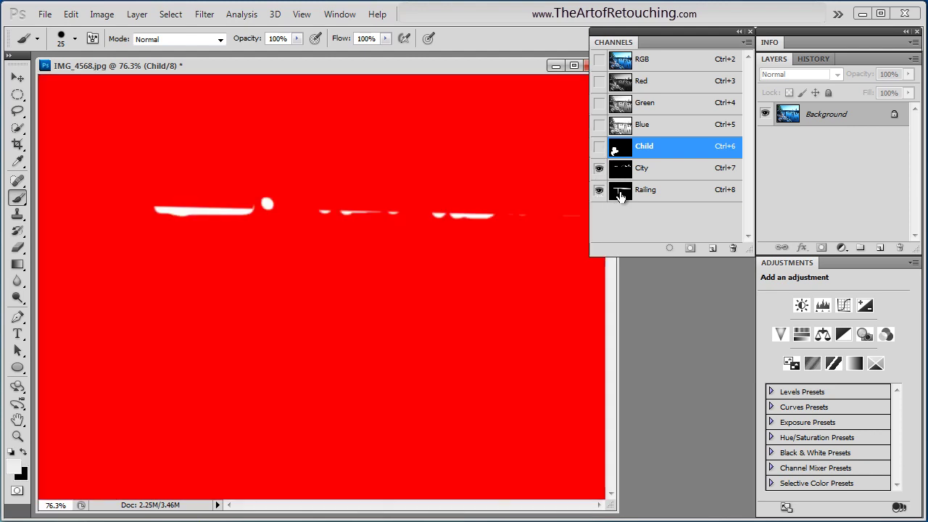
{"action": "left_click", "coordinate": [607, 190]}
Step: Load the Railing mask as a selection over the visible photo with the overlays hidden
{"action": "left_click", "coordinate": [599, 168]}
{"action": "left_click", "coordinate": [599, 59]}
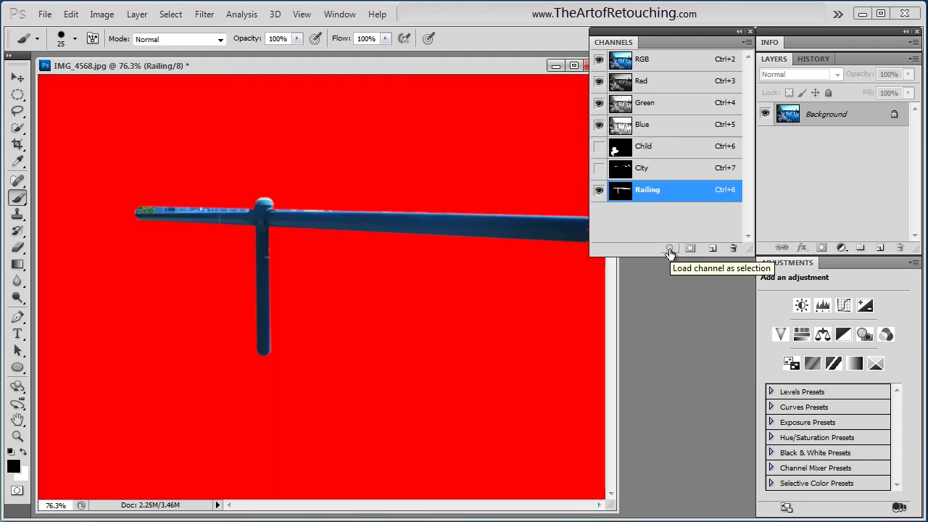
{"action": "left_click", "coordinate": [670, 250]}
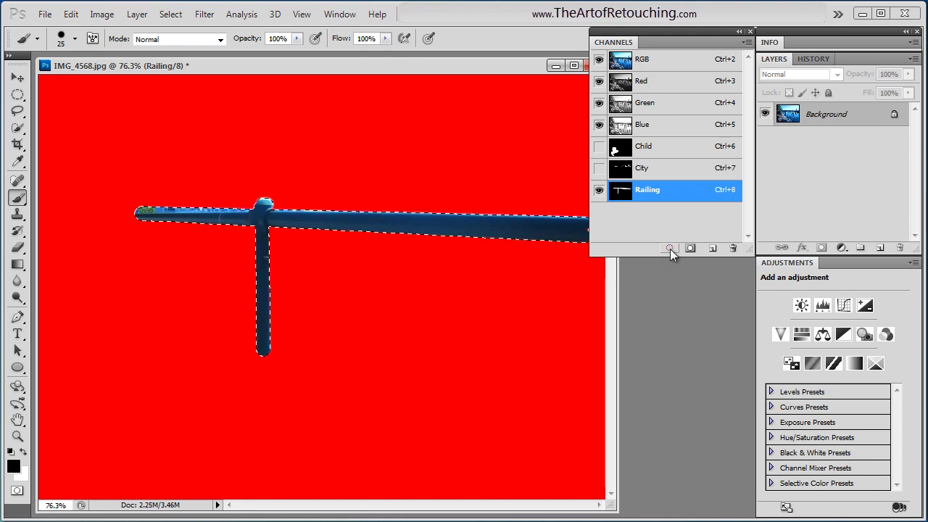
{"action": "left_click", "coordinate": [599, 191]}
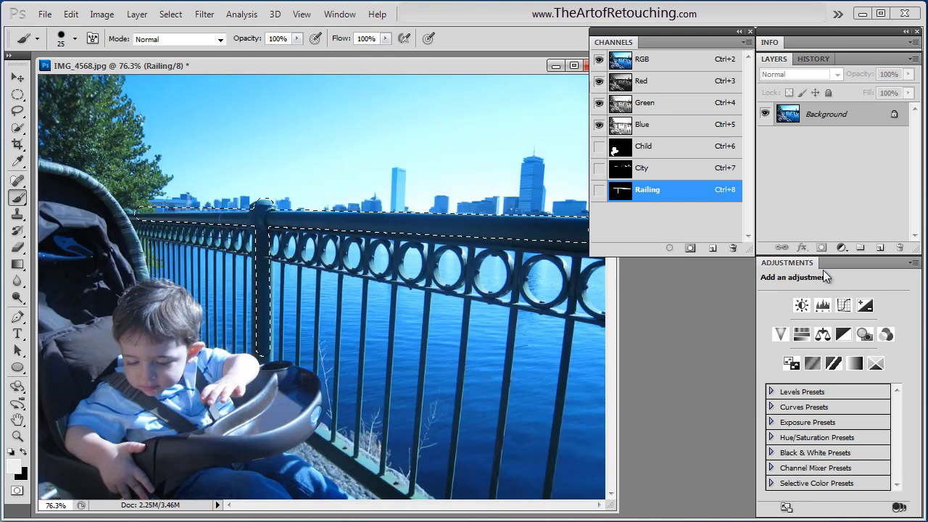
Step: Add a Levels adjustment with white input 46 to brighten the railing only
{"action": "left_click", "coordinate": [825, 305]}
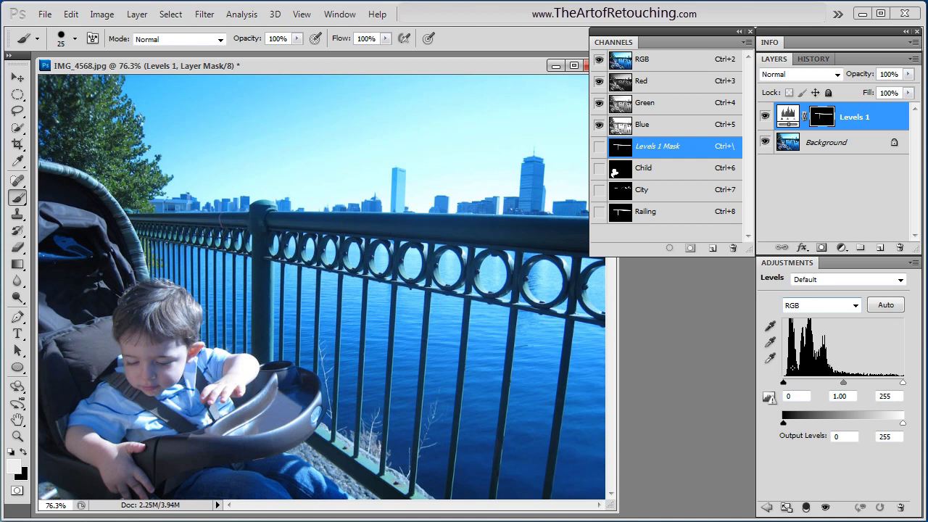
{"action": "left_click_drag", "start_coordinate": [903, 382], "coordinate": [805, 390]}
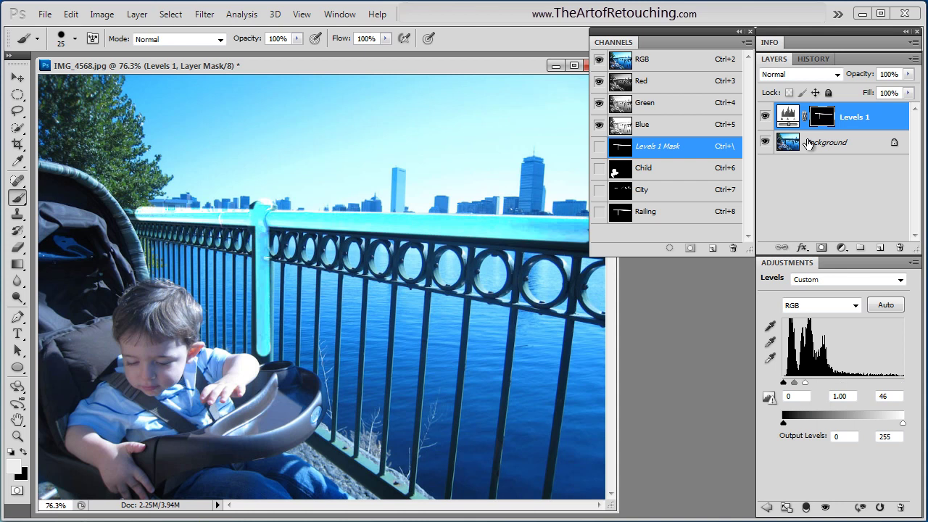
{"action": "left_click", "coordinate": [808, 143]}
{"action": "left_click", "coordinate": [653, 148]}
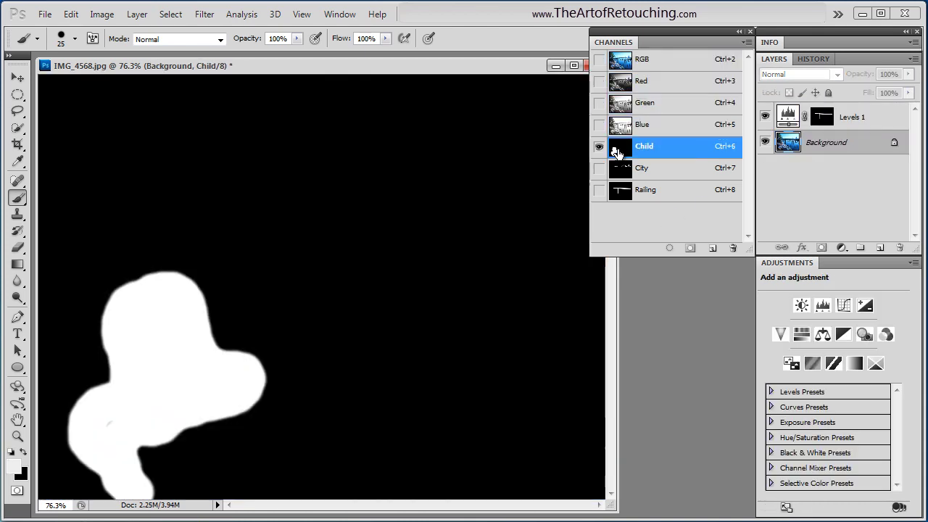
Step: Add a child-masked Hue/Saturation layer at +100 saturation, then delete the Railing channel
{"action": "left_click", "coordinate": [670, 250]}
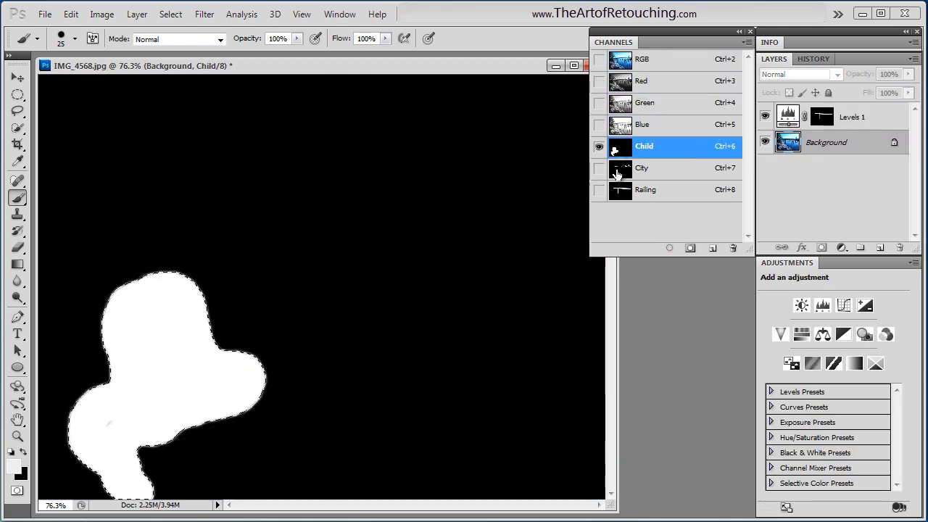
{"action": "left_click", "coordinate": [599, 60]}
{"action": "left_click", "coordinate": [599, 147]}
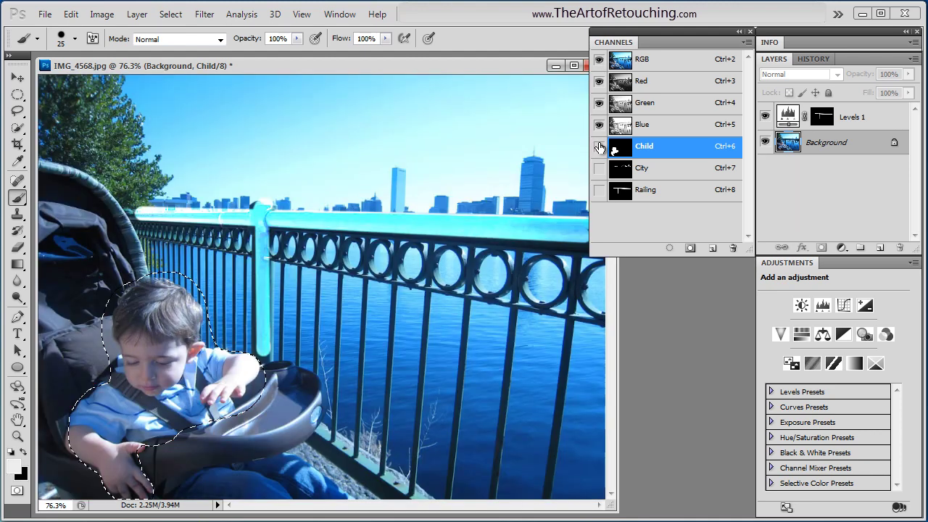
{"action": "left_click", "coordinate": [647, 69]}
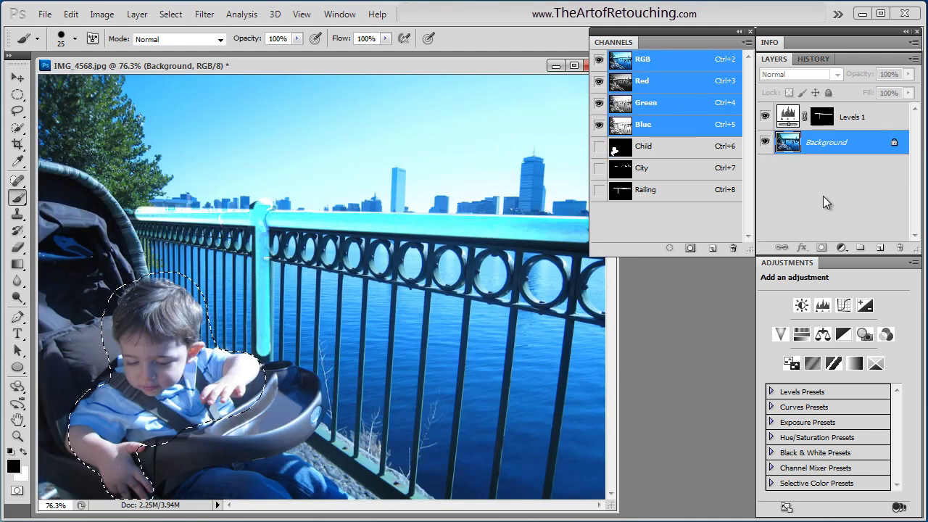
{"action": "left_click", "coordinate": [801, 335]}
{"action": "left_click_drag", "start_coordinate": [834, 369], "coordinate": [904, 368]}
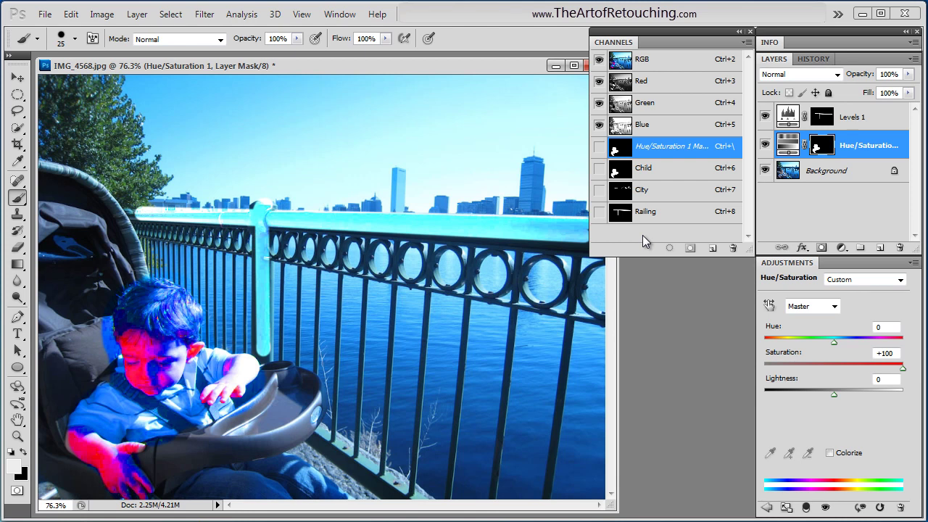
{"action": "left_click", "coordinate": [638, 214]}
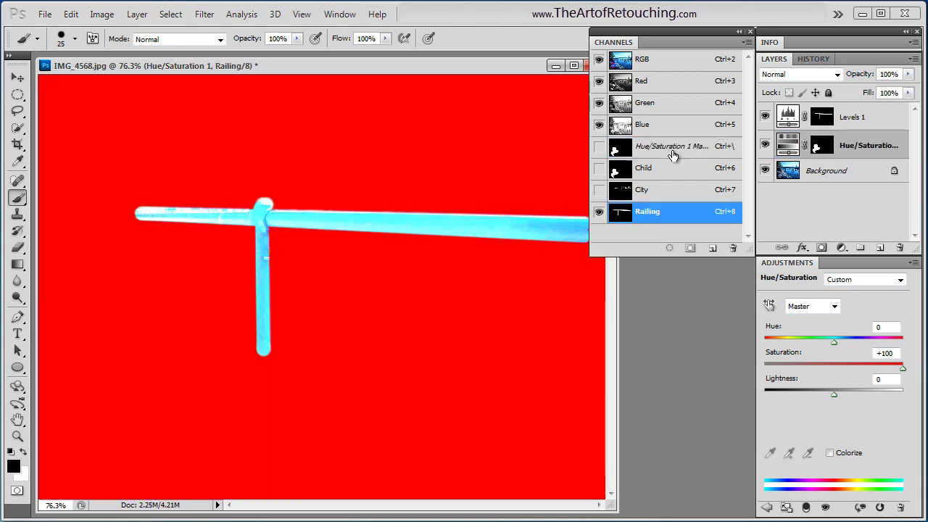
{"action": "left_click_drag", "start_coordinate": [644, 220], "coordinate": [733, 248]}
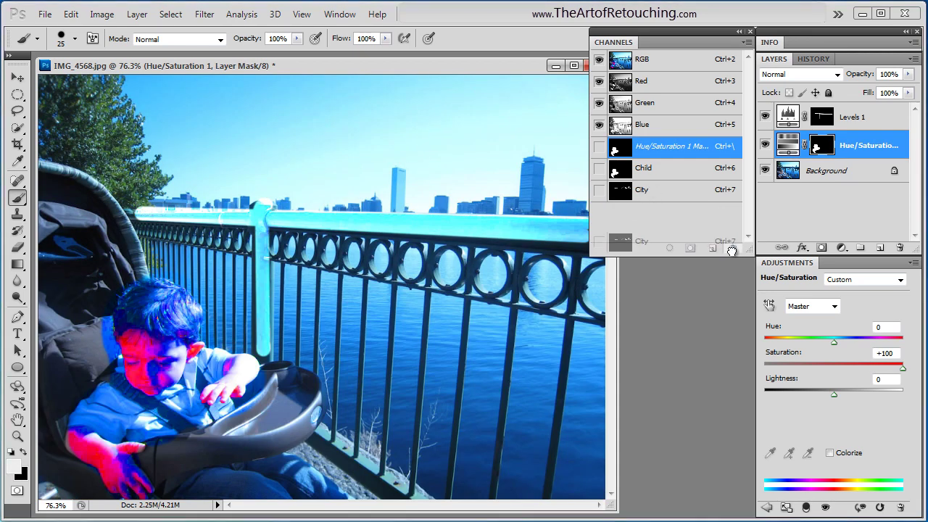
Step: Delete the City and Child channels and the Hue/Saturation layer mask
{"action": "left_click_drag", "start_coordinate": [645, 190], "coordinate": [733, 248]}
{"action": "left_click_drag", "start_coordinate": [649, 161], "coordinate": [733, 248]}
{"action": "left_click_drag", "start_coordinate": [669, 159], "coordinate": [733, 248]}
{"action": "left_click", "coordinate": [457, 219]}
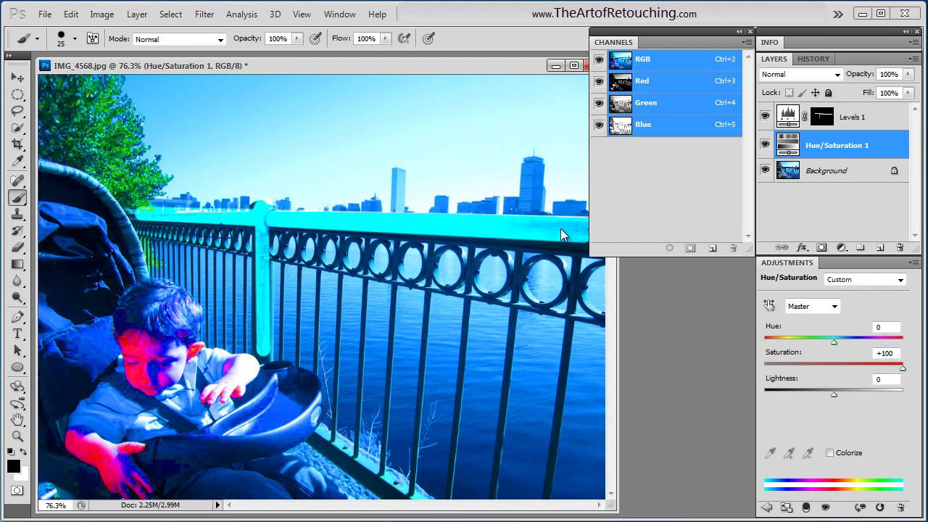
Step: Delete the Levels 1 and Hue/Saturation 1 adjustment layers, suppressing future confirmations
{"action": "left_click", "coordinate": [855, 117], "text": "shift"}
{"action": "left_click", "coordinate": [899, 249]}
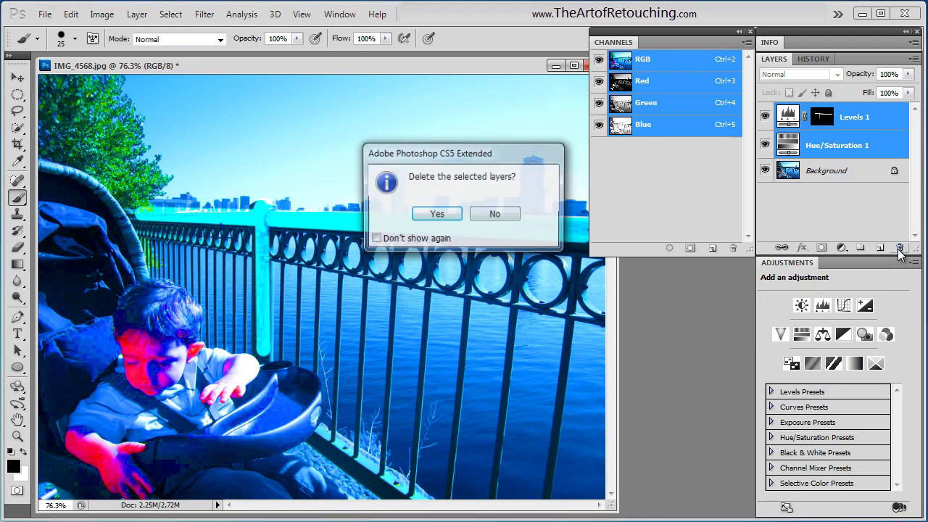
{"action": "left_click", "coordinate": [421, 239]}
{"action": "left_click", "coordinate": [435, 215]}
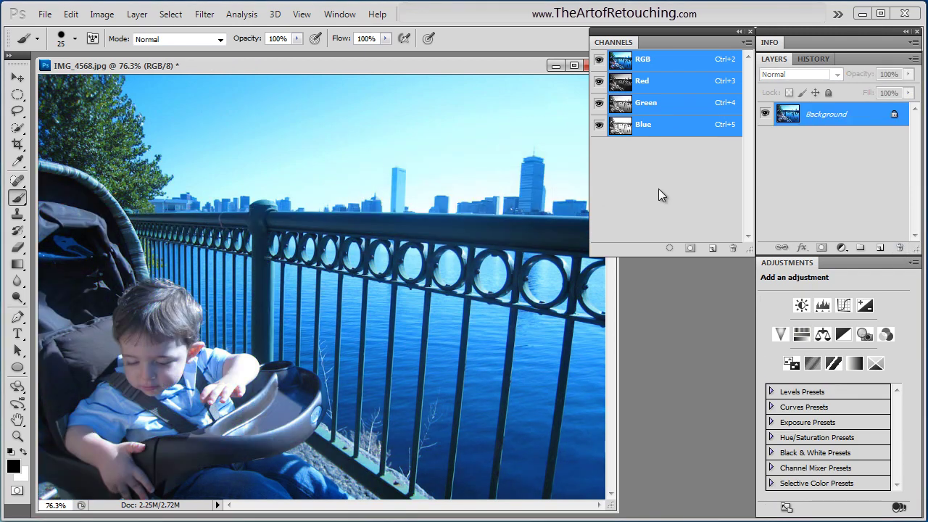